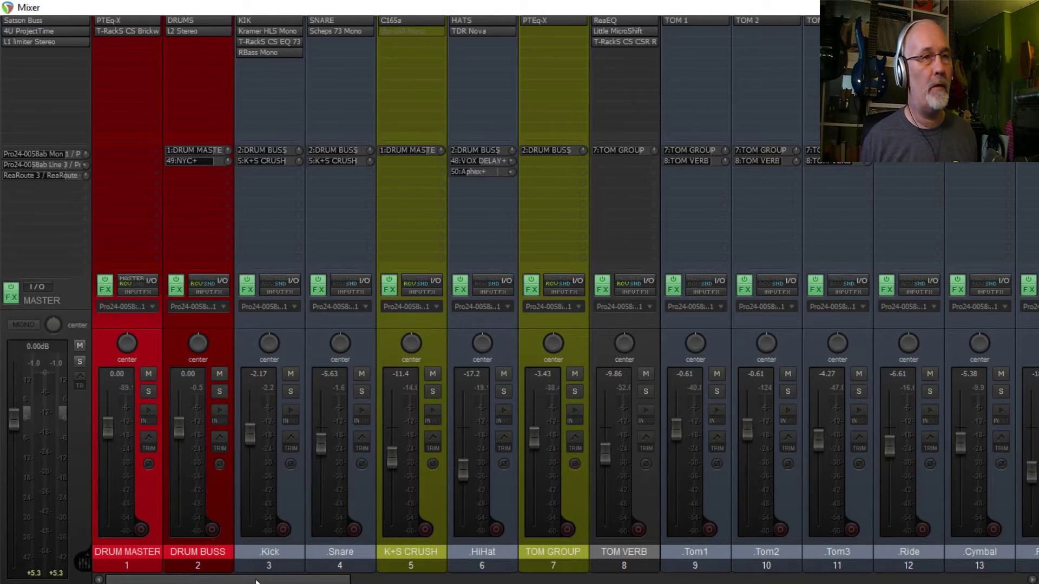
Look over all the mixer channels, from the drum tracks through bass, guitars and vocals to the effect returns
{"action": "scroll", "coordinate": [256, 581], "scroll_direction": "right", "scroll_amount": 5}
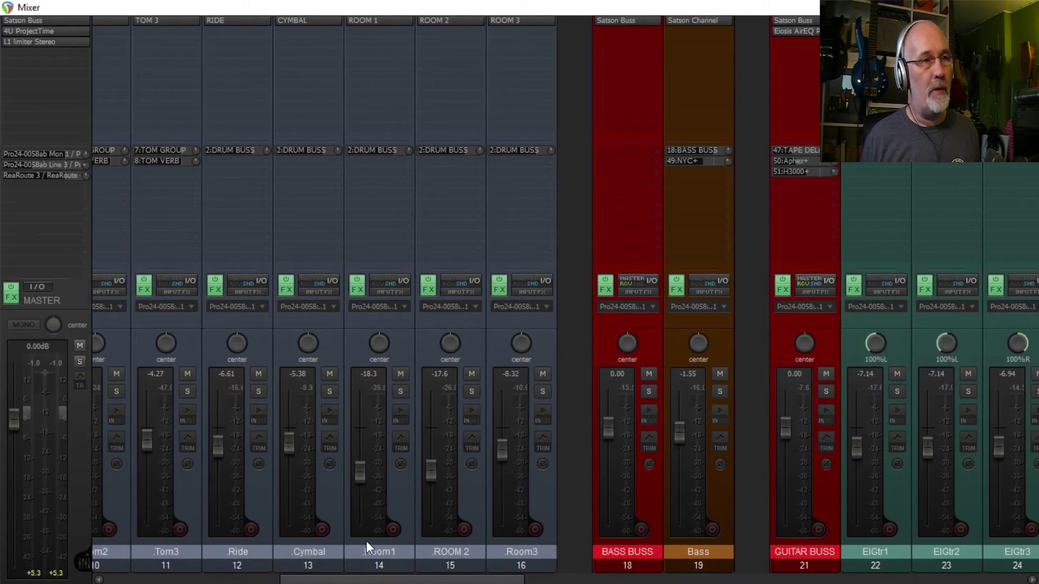
{"action": "scroll", "coordinate": [375, 580], "scroll_direction": "right", "scroll_amount": 10}
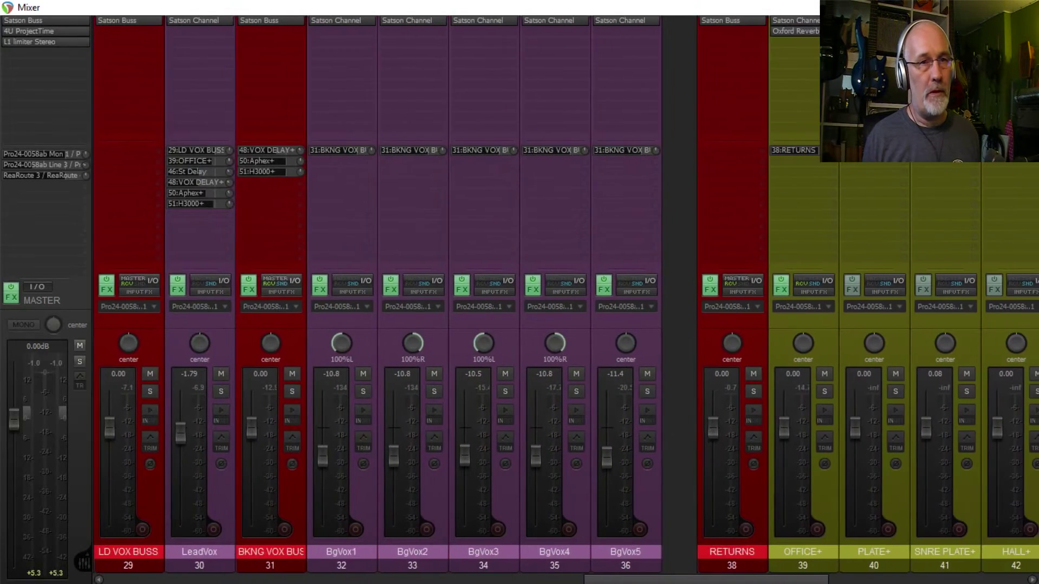
{"action": "left_click_drag", "start_coordinate": [677, 581], "coordinate": [820, 581]}
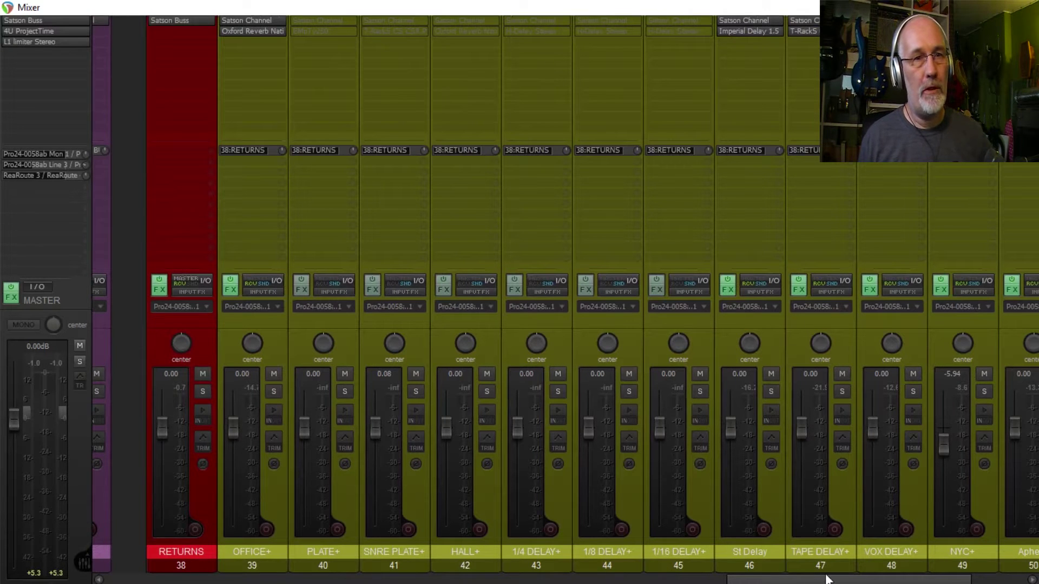
{"action": "left_click_drag", "start_coordinate": [862, 580], "coordinate": [223, 582]}
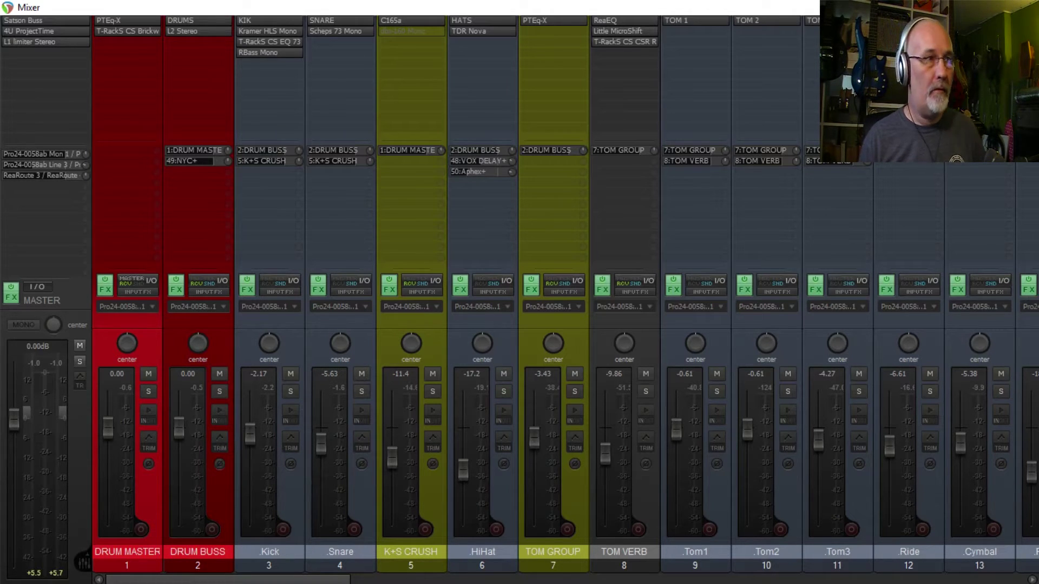
Examine the drum group channels: DRUM BUSS, K+S CRUSH, TOM GROUP, TOM VERB and DRUM MASTER
{"action": "left_click", "coordinate": [215, 494]}
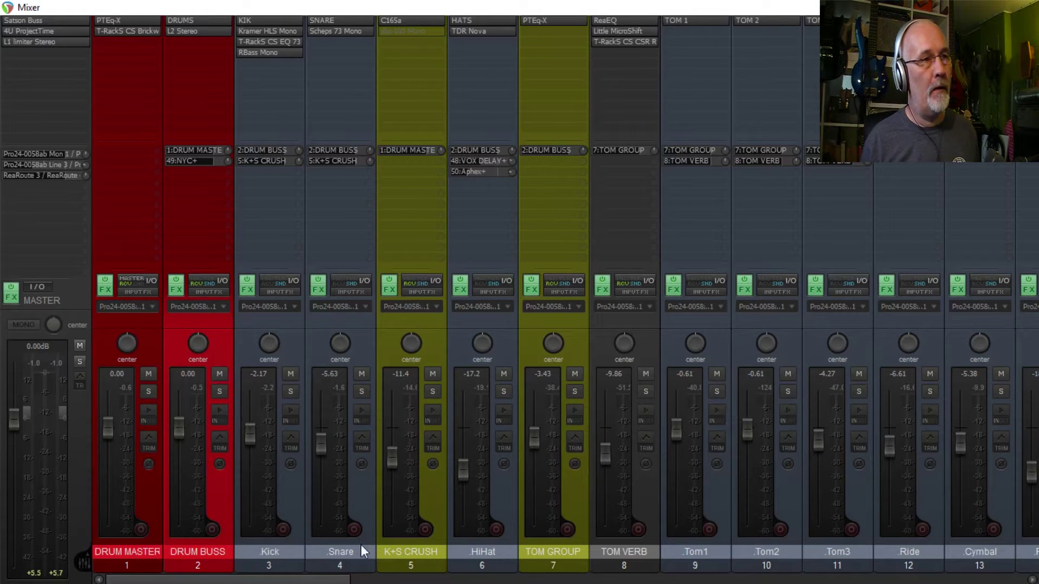
{"action": "left_click", "coordinate": [431, 508]}
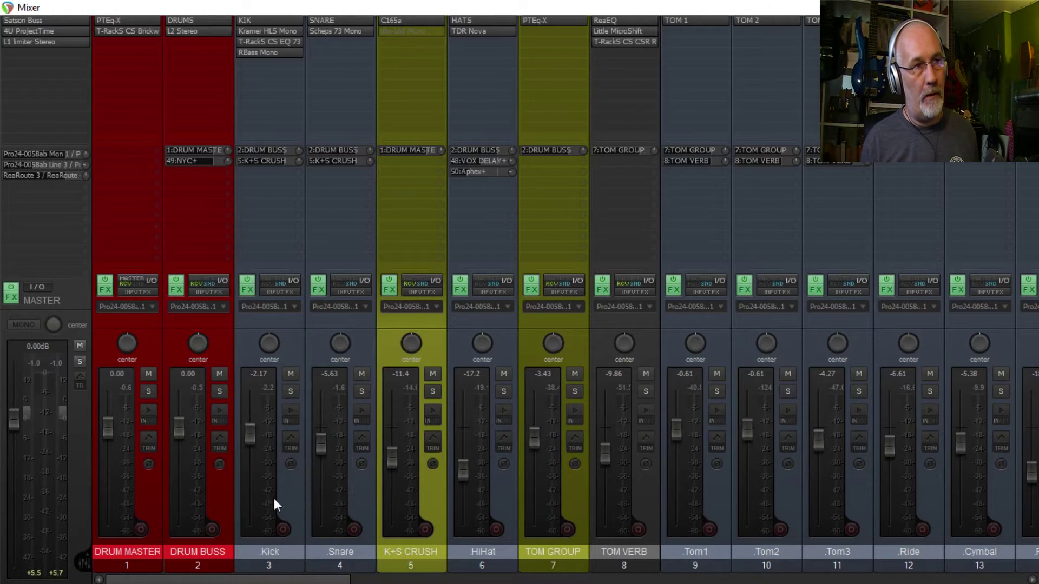
{"action": "left_click", "coordinate": [225, 498]}
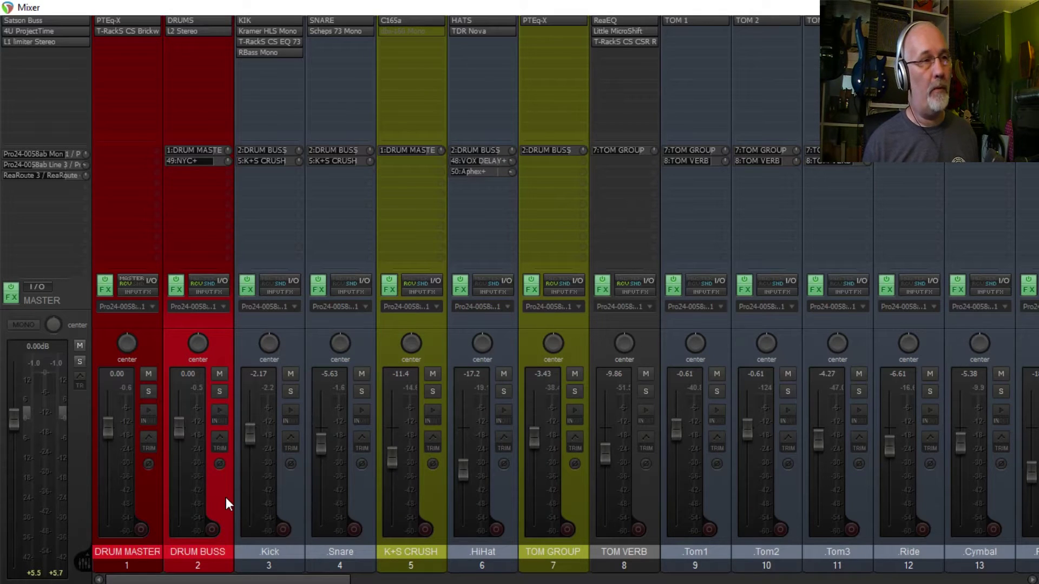
{"action": "left_click", "coordinate": [431, 503]}
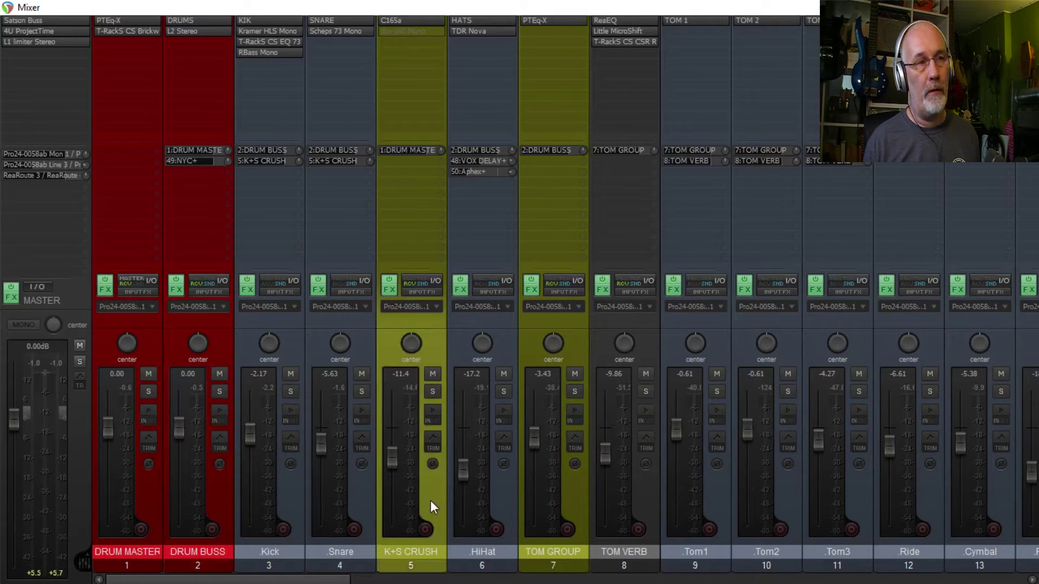
{"action": "left_click", "coordinate": [582, 499]}
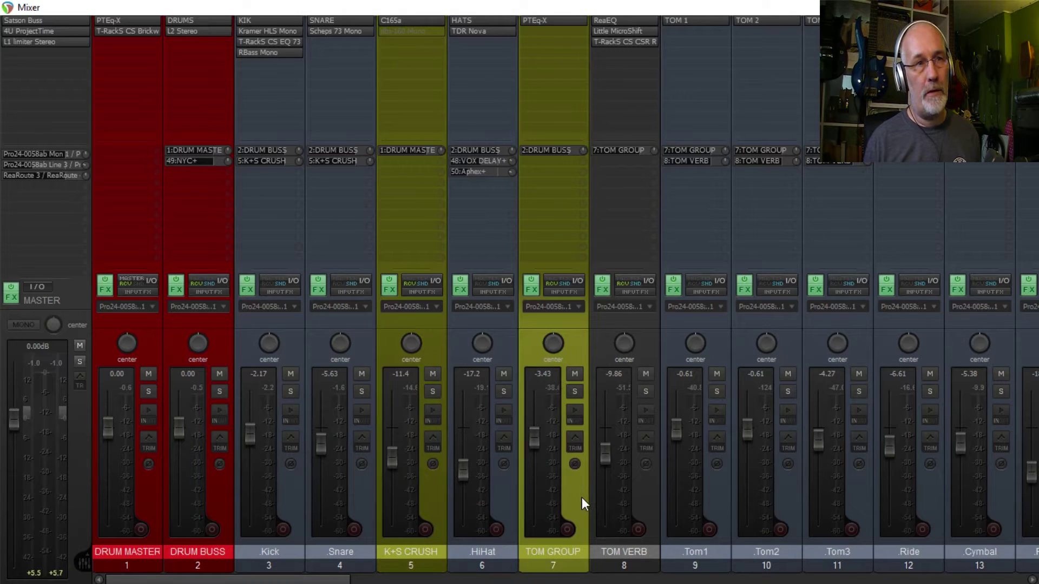
{"action": "left_click", "coordinate": [652, 493]}
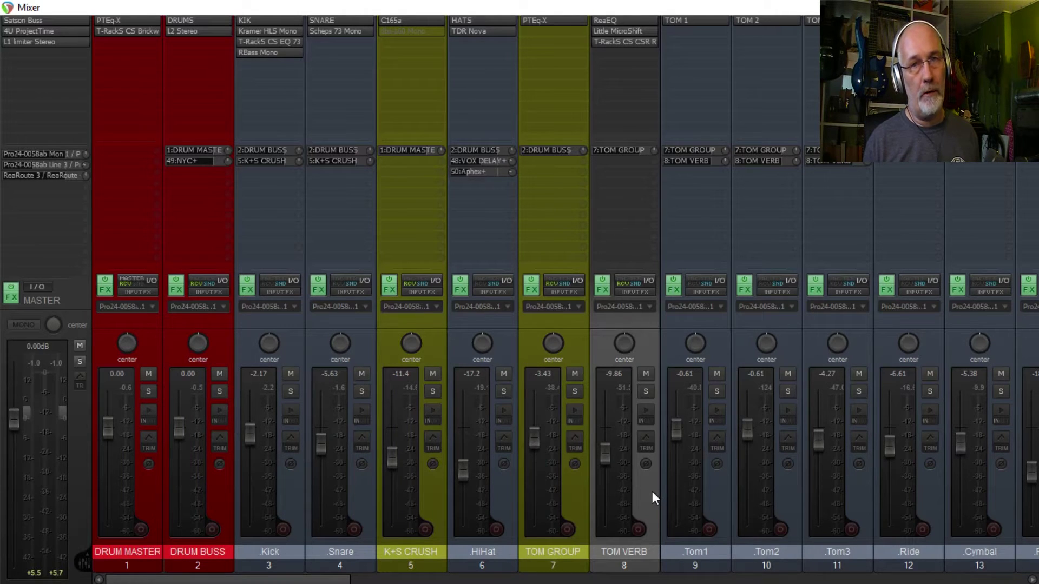
{"action": "left_click", "coordinate": [149, 490]}
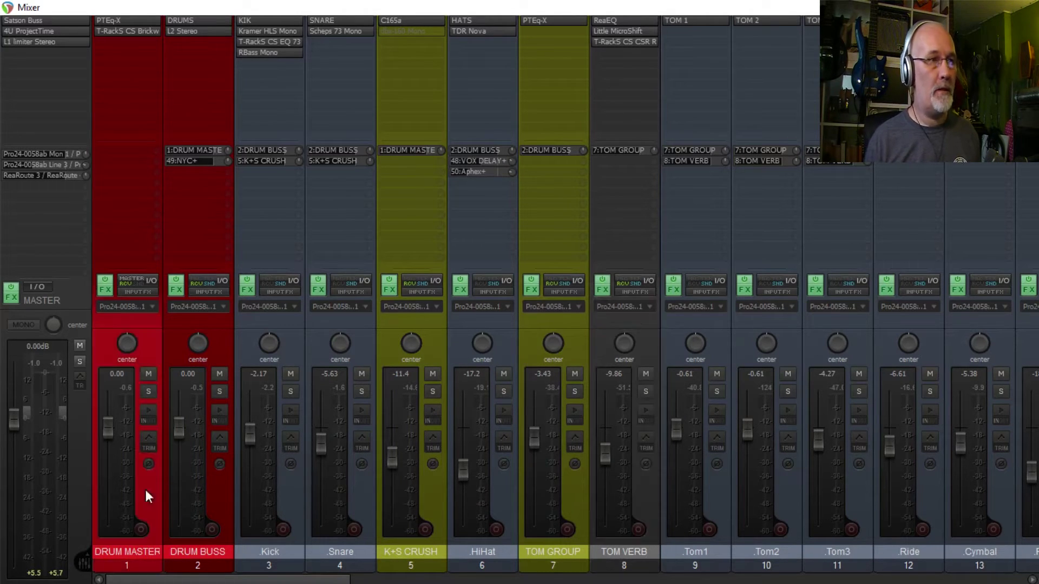
{"action": "left_click", "coordinate": [430, 499]}
{"action": "left_click", "coordinate": [645, 486]}
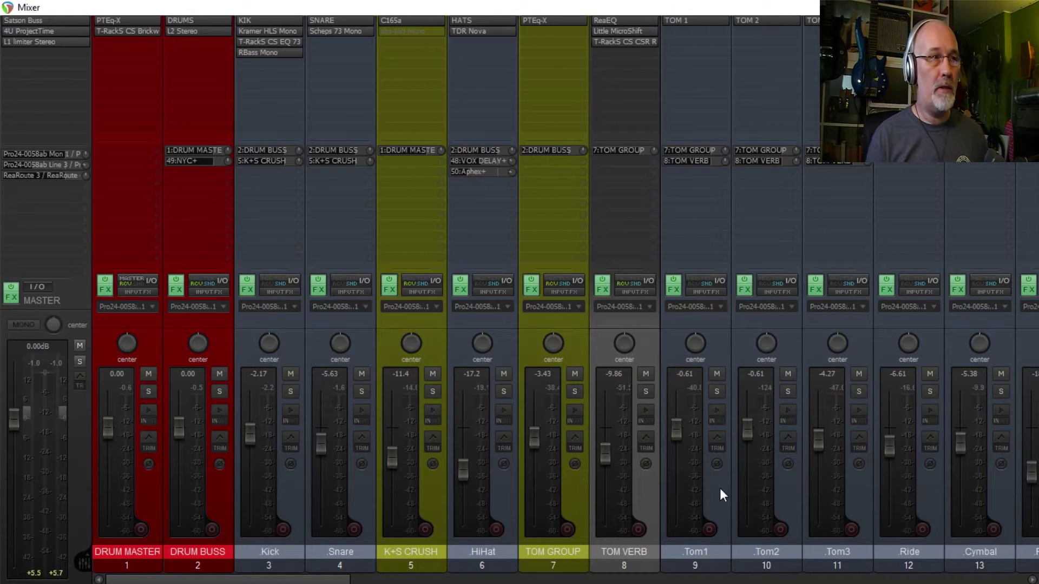
Examine the DRUM MASTER and DRUM BUSS channels and view the PTEq-X equalizer settings on DRUM MASTER
{"action": "left_click", "coordinate": [159, 502]}
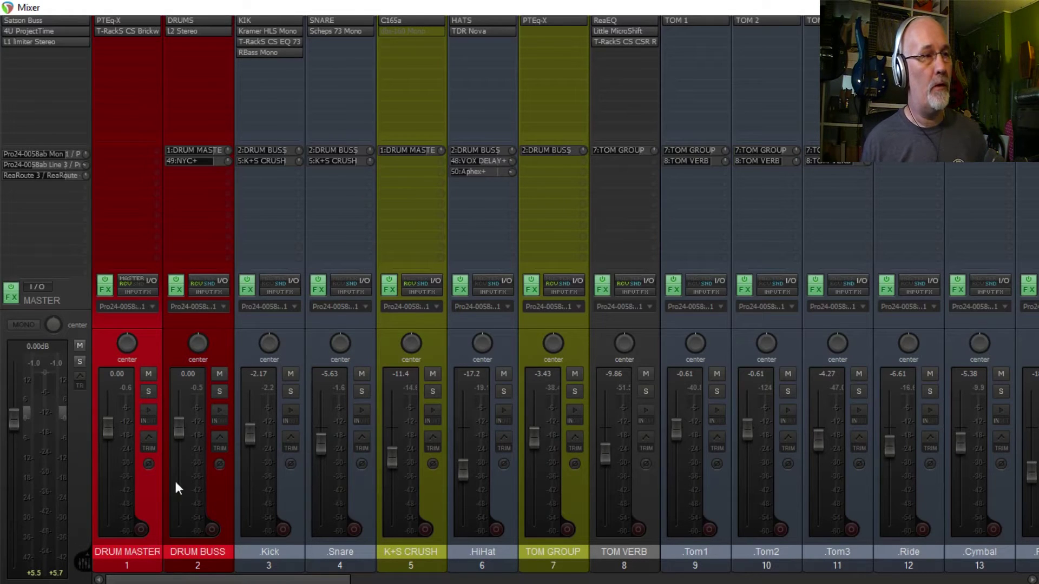
{"action": "left_click", "coordinate": [213, 501]}
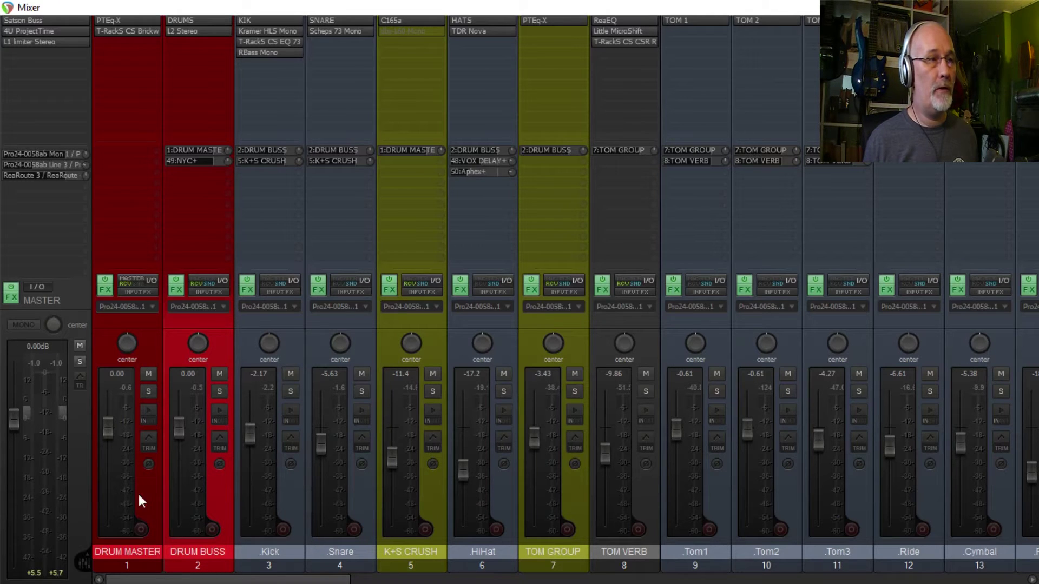
{"action": "left_click", "coordinate": [145, 21]}
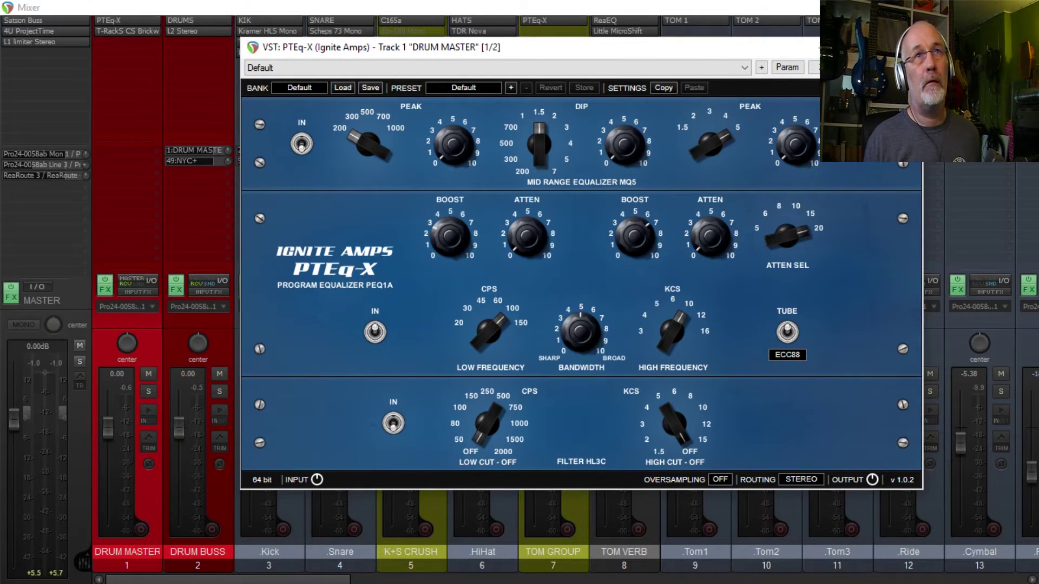
{"action": "left_click", "coordinate": [909, 47]}
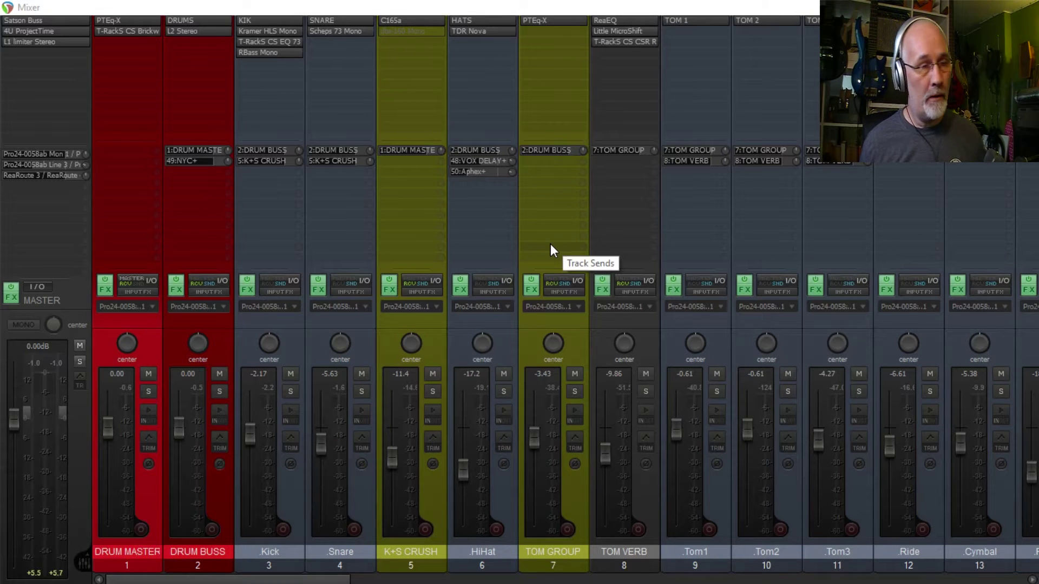
Examine the Bass track with its BASS BUSS, and the effect sends on the GUITAR BUSS
{"action": "left_click_drag", "start_coordinate": [342, 580], "coordinate": [564, 580]}
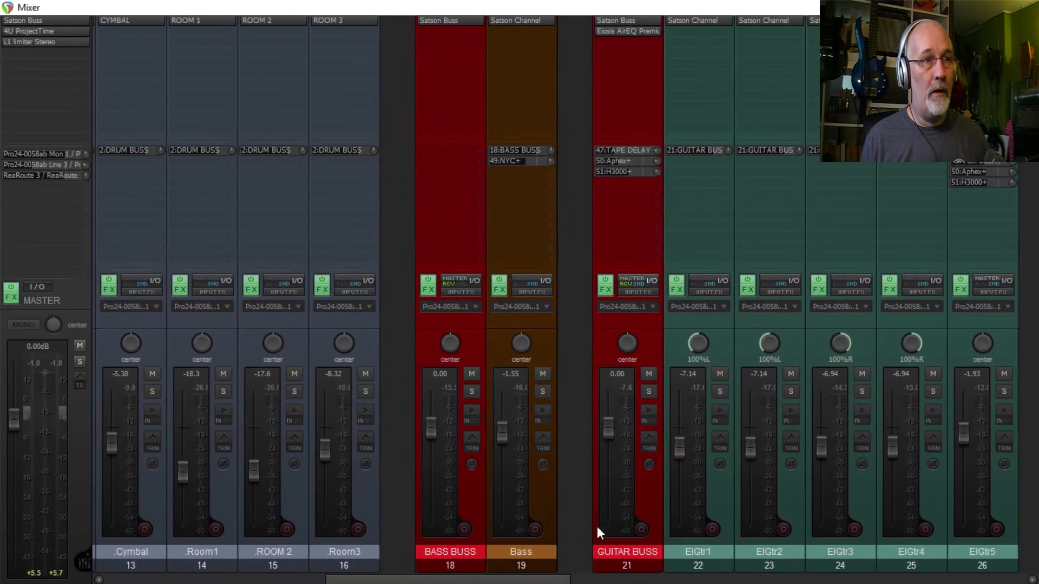
{"action": "left_click", "coordinate": [544, 506]}
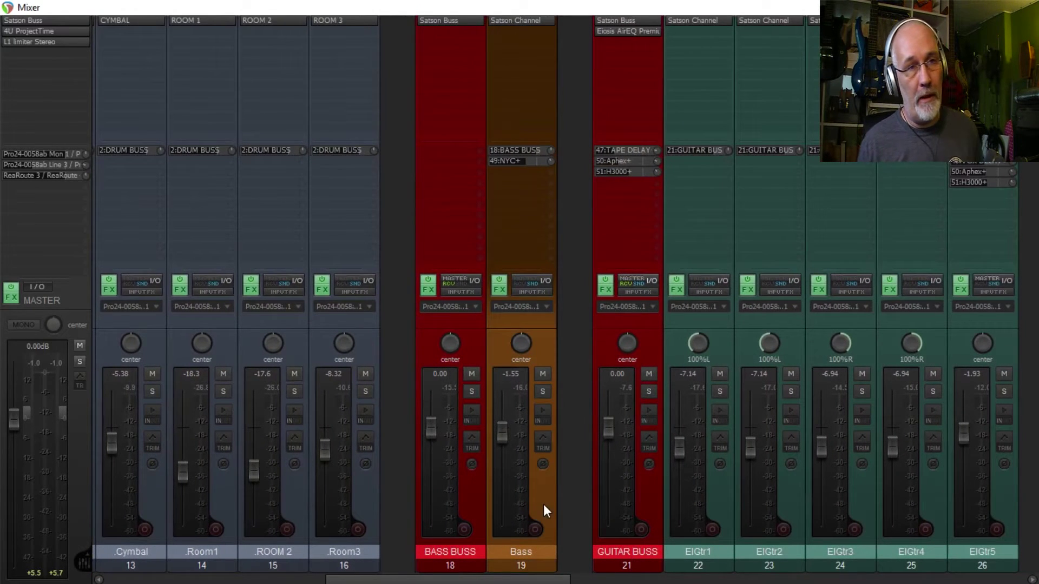
{"action": "left_click", "coordinate": [481, 495]}
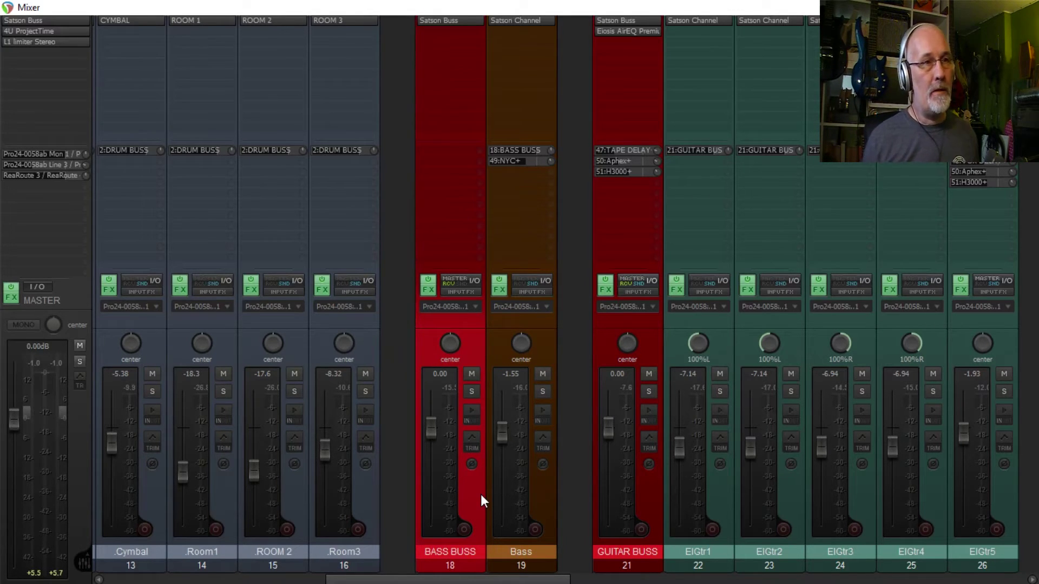
{"action": "left_click", "coordinate": [538, 532]}
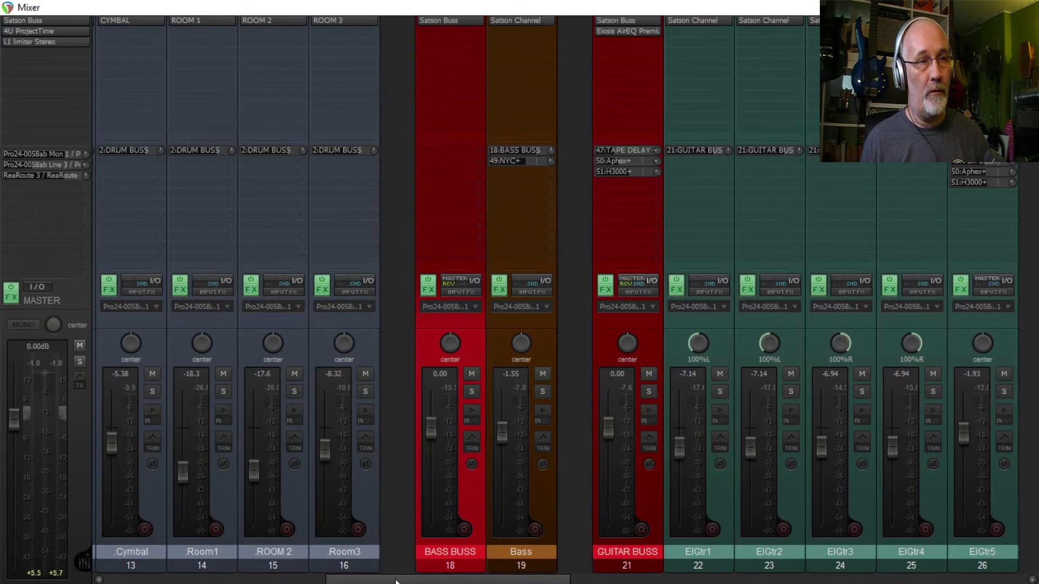
{"action": "left_click_drag", "start_coordinate": [396, 579], "coordinate": [471, 579]}
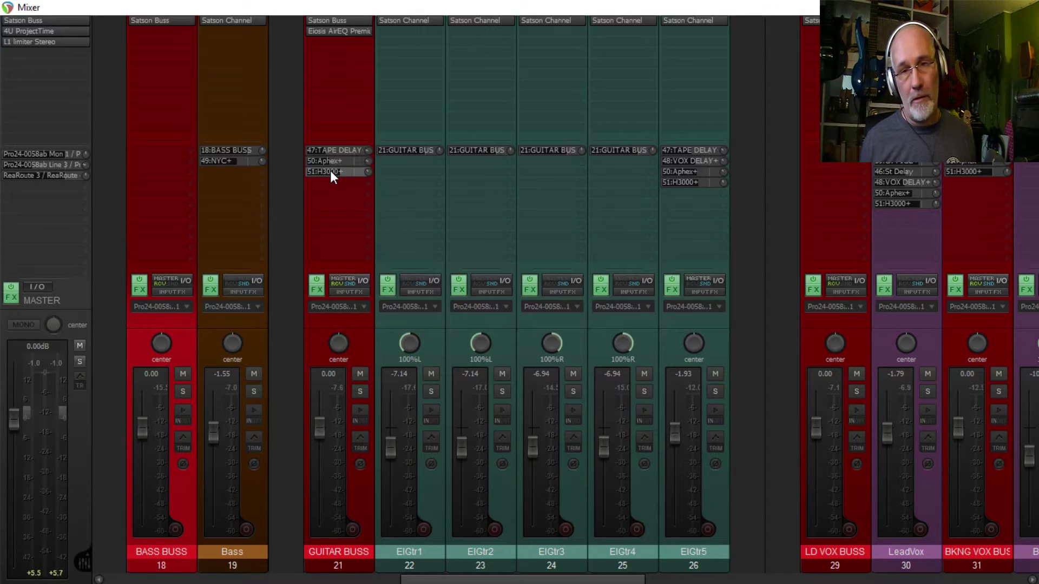
{"action": "mouse_move", "coordinate": [330, 172]}
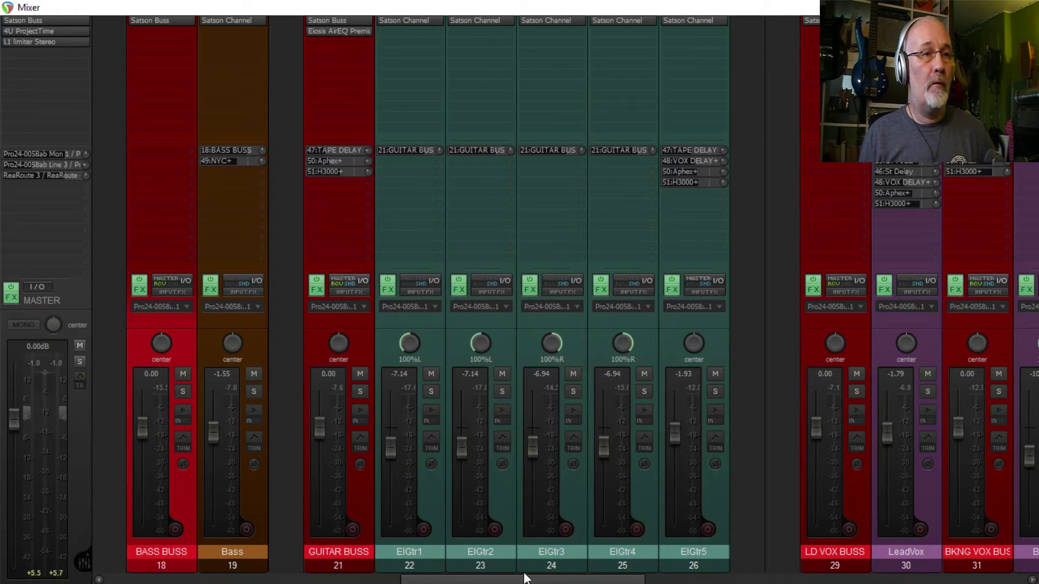
Examine the vocal channels: LeadVox, LD VOX BUSS and BKNG VOX BUSS
{"action": "left_click_drag", "start_coordinate": [528, 578], "coordinate": [651, 578]}
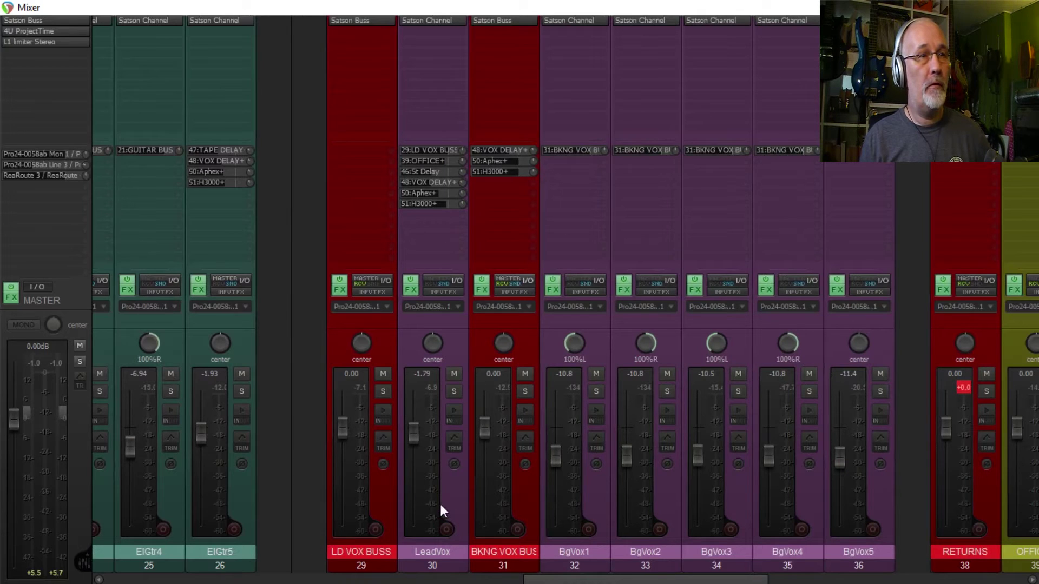
{"action": "left_click", "coordinate": [454, 503]}
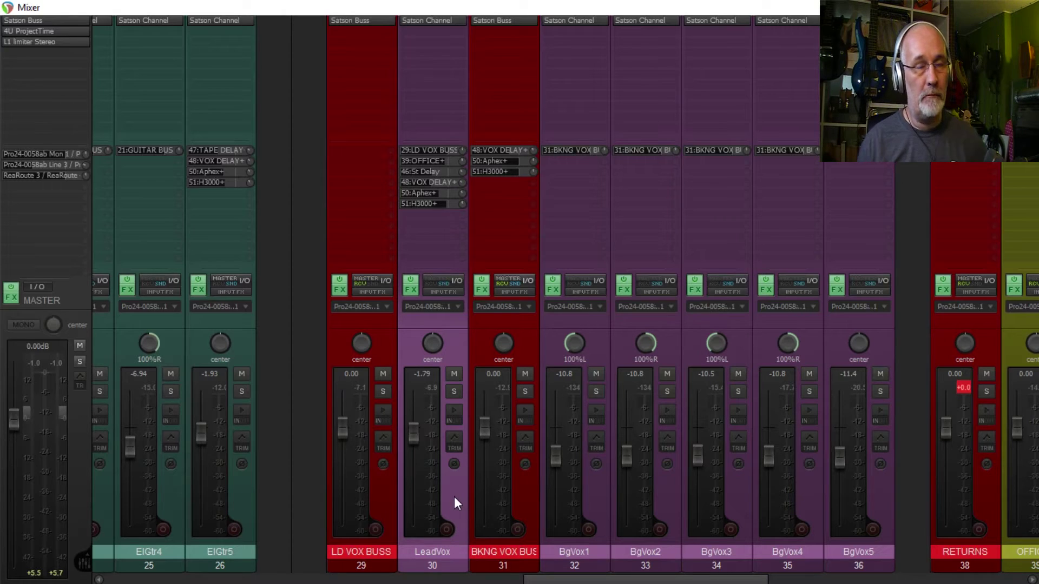
{"action": "left_click", "coordinate": [388, 504]}
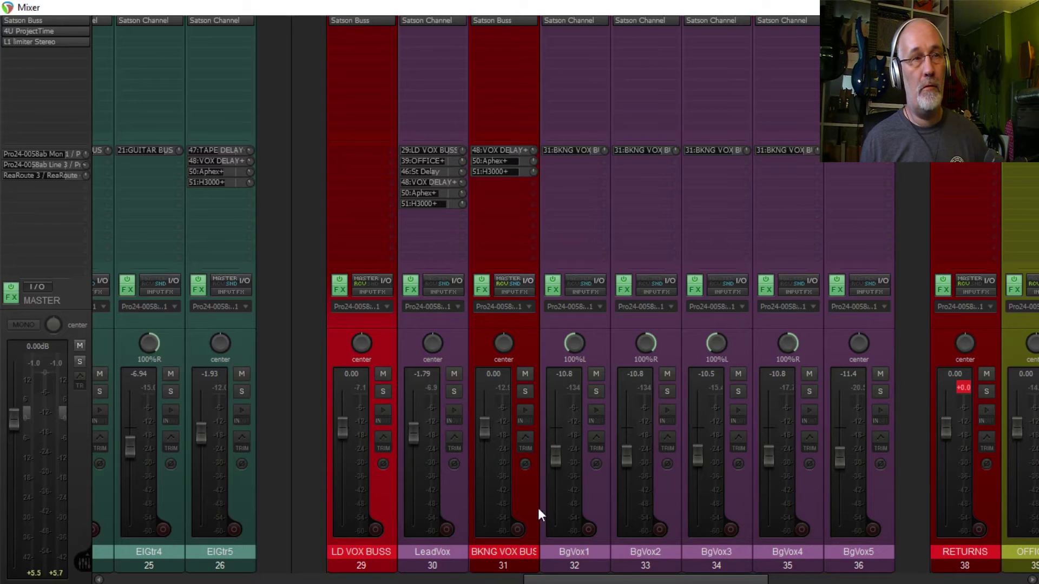
{"action": "left_click", "coordinate": [525, 501]}
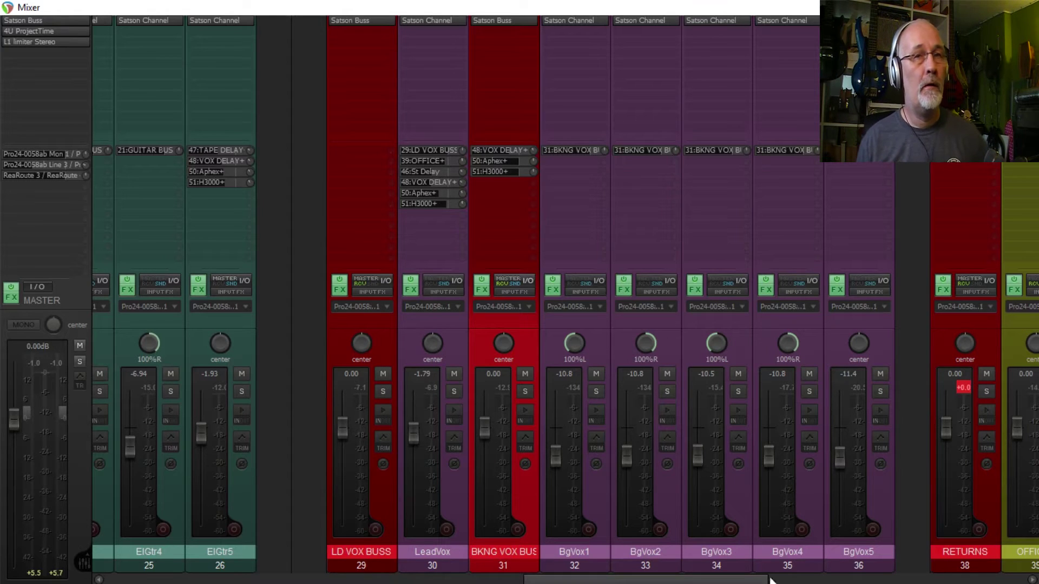
Solo the unnamed track 53 at the end of the mixer
{"action": "left_click_drag", "start_coordinate": [728, 580], "coordinate": [491, 582]}
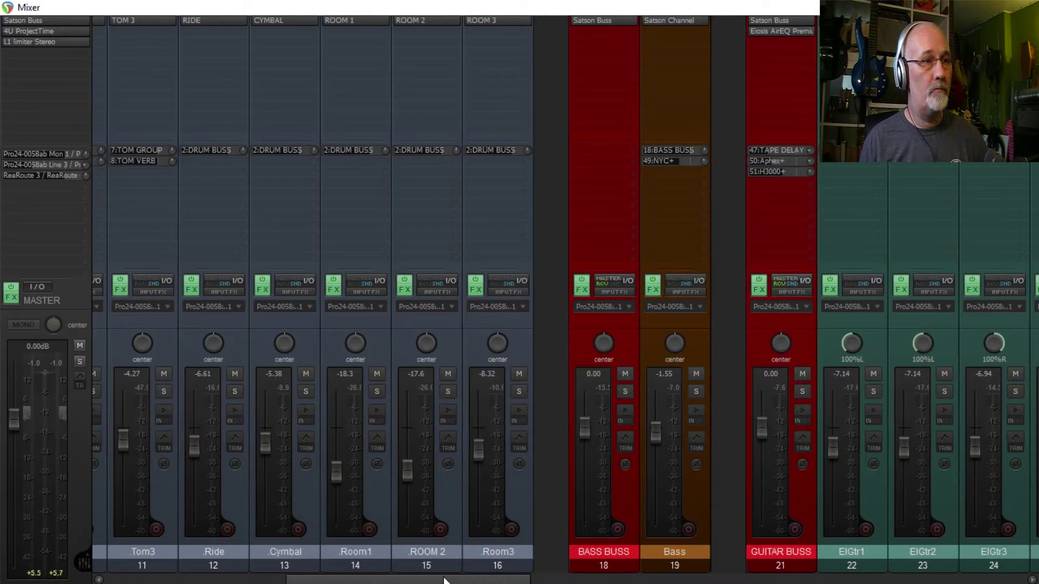
{"action": "left_click_drag", "start_coordinate": [446, 580], "coordinate": [176, 581]}
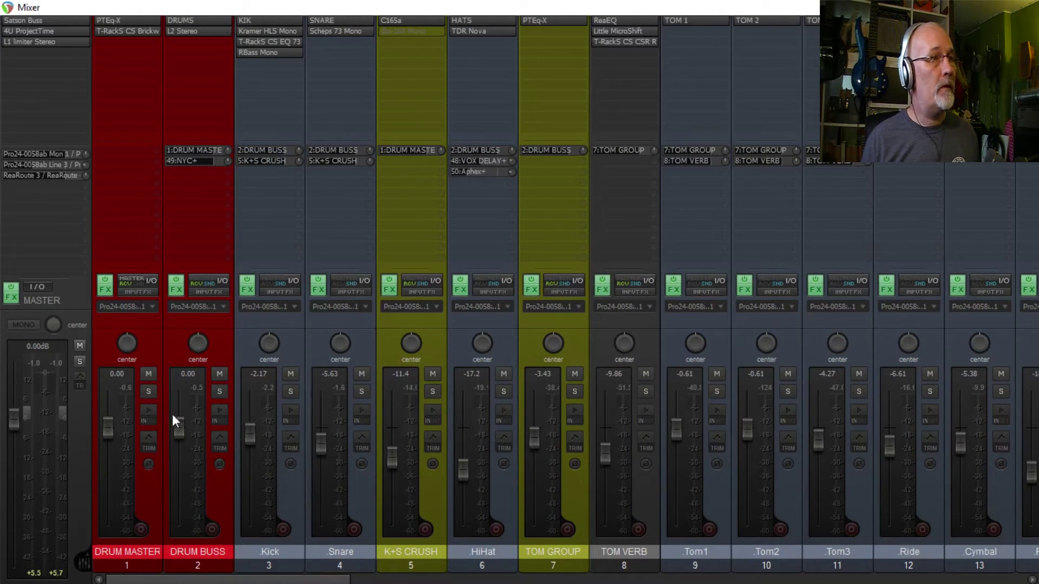
{"action": "left_click_drag", "start_coordinate": [239, 580], "coordinate": [920, 580]}
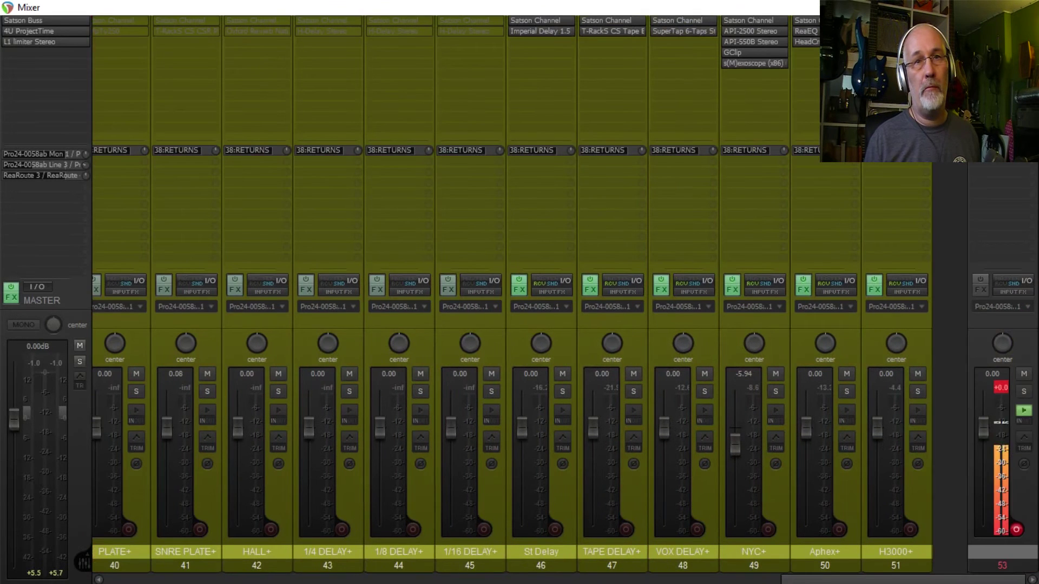
{"action": "left_click", "coordinate": [1024, 391]}
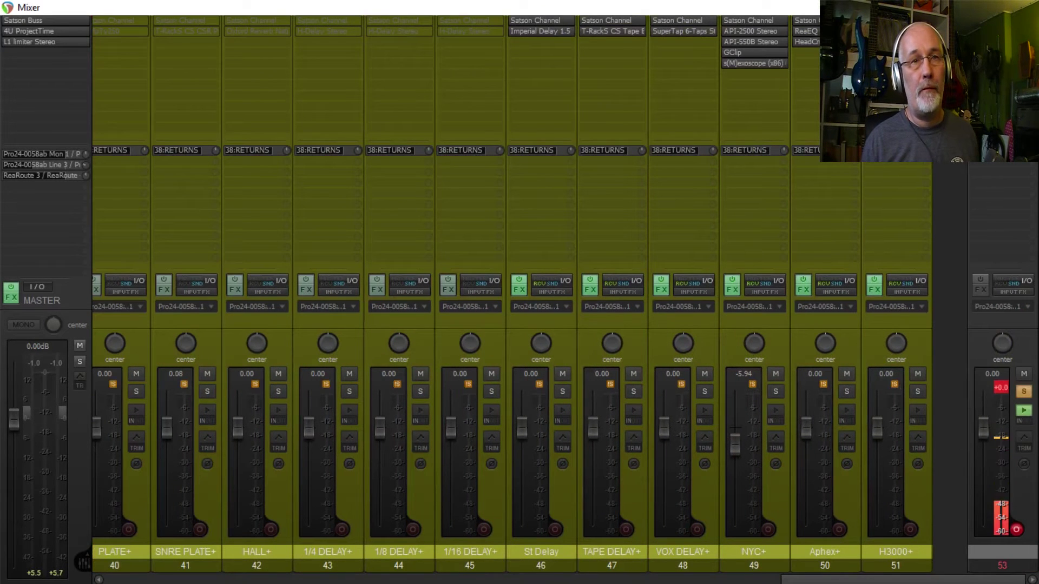
Solo the DRUM MASTER track at the start of the mixer
{"action": "left_click_drag", "start_coordinate": [842, 580], "coordinate": [182, 577]}
{"action": "left_click", "coordinate": [193, 573]}
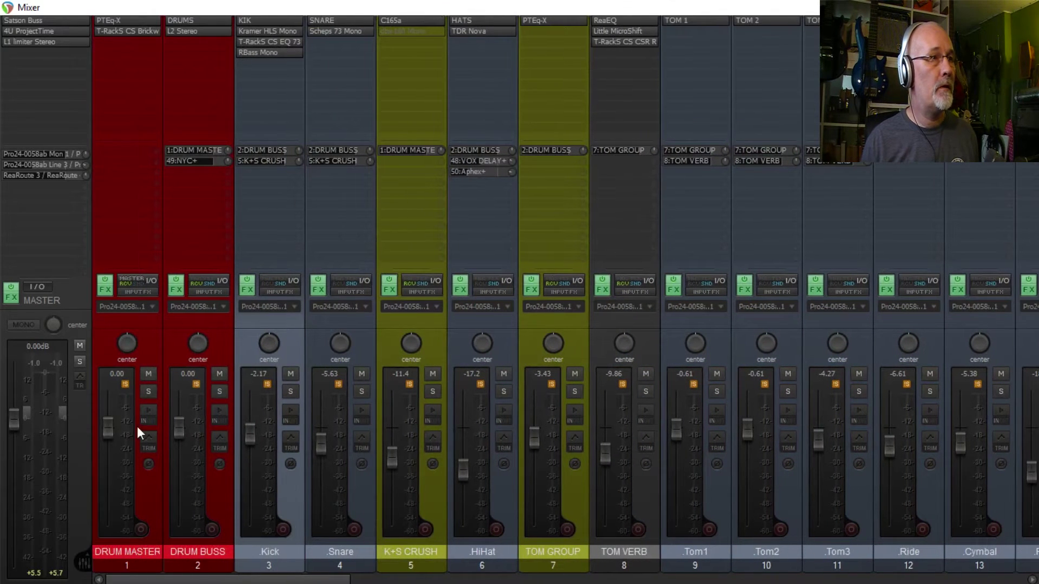
{"action": "left_click", "coordinate": [150, 374]}
{"action": "left_click", "coordinate": [143, 393]}
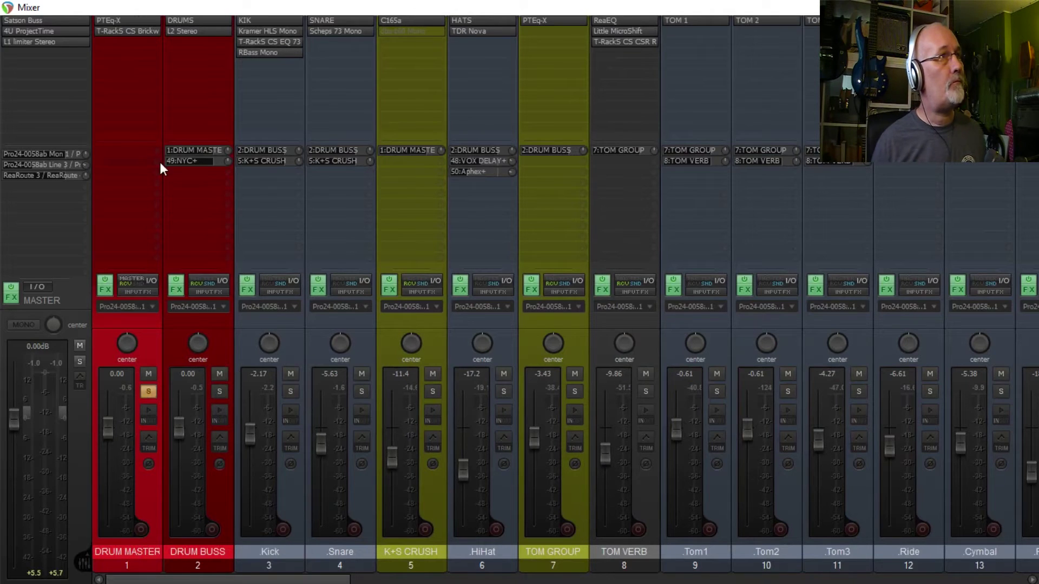
Compare the soloed drums during playback with the PTEq-X on DRUM MASTER bypassed and re-enabled
{"action": "left_click", "coordinate": [135, 17], "text": "shift"}
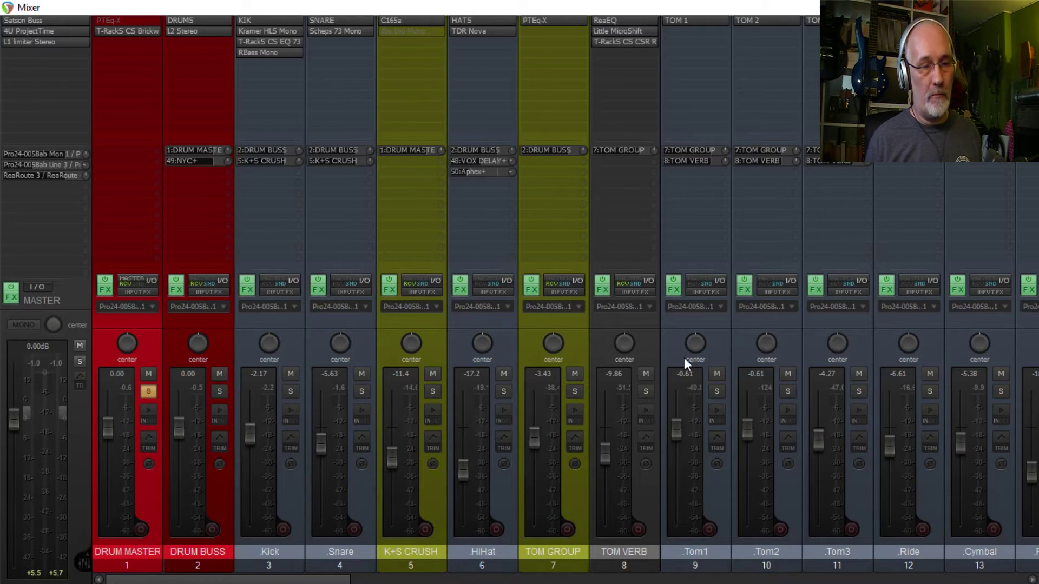
{"action": "key", "text": "space"}
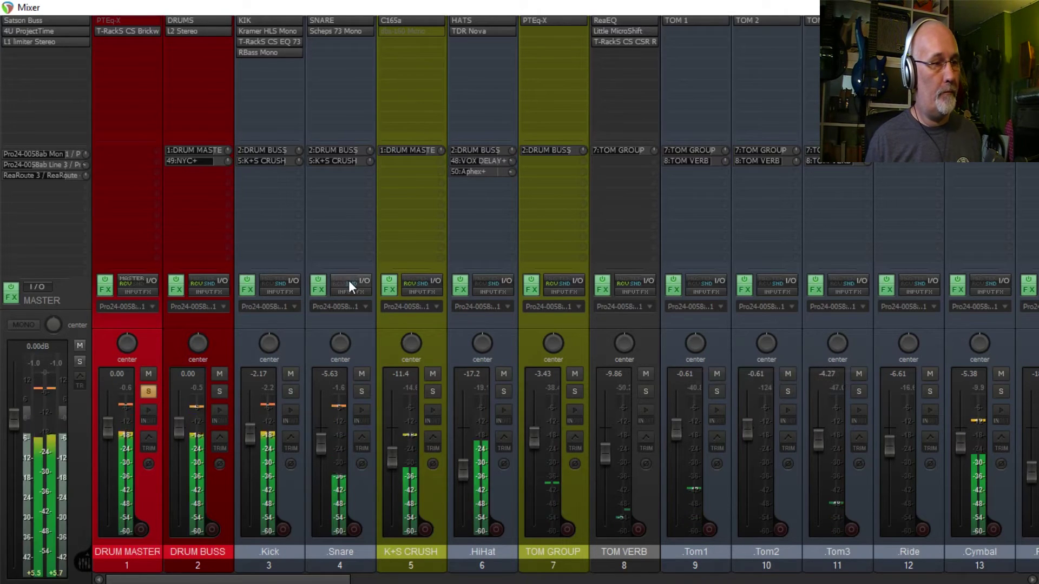
{"action": "left_click", "coordinate": [128, 20], "text": "shift"}
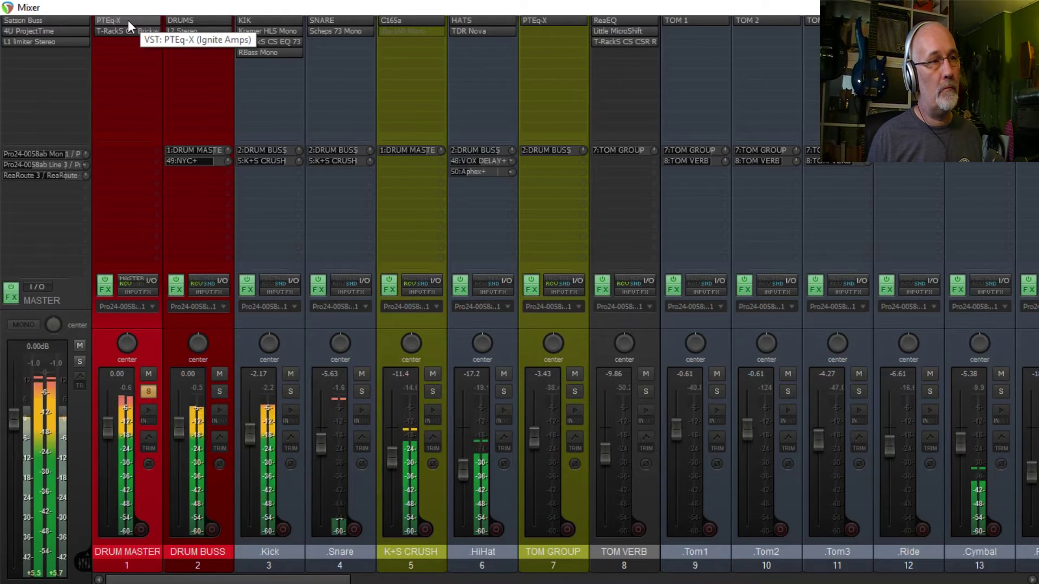
Stop playback and take the DRUM MASTER track out of solo
{"action": "key", "text": "space"}
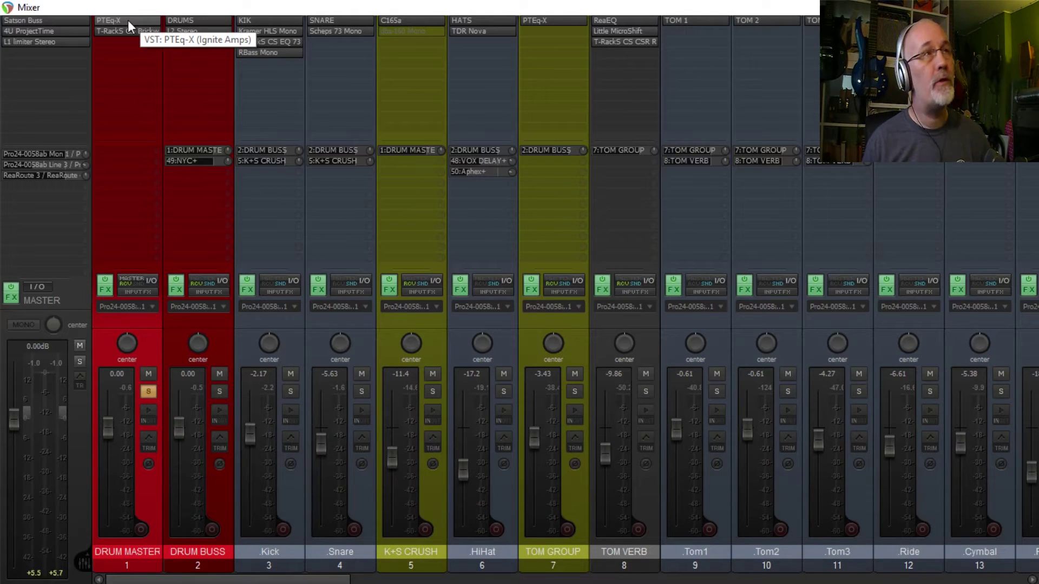
{"action": "left_click", "coordinate": [135, 21]}
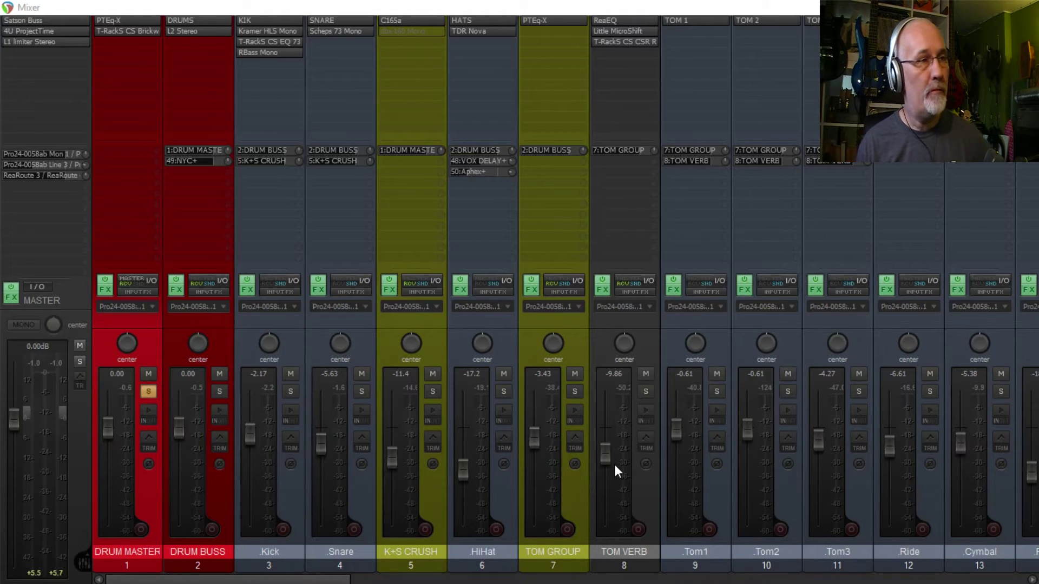
{"action": "left_click", "coordinate": [150, 394]}
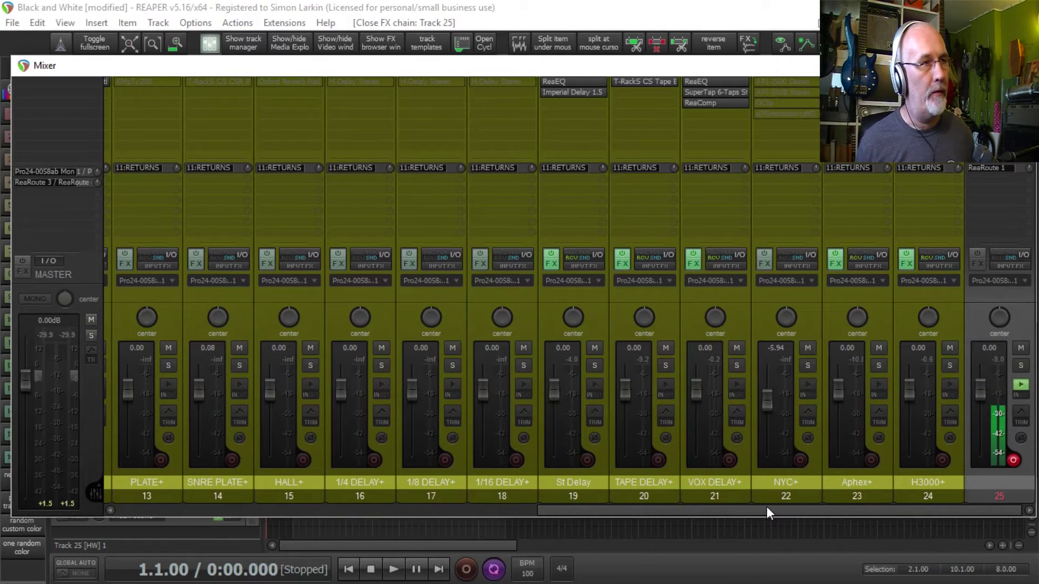
Select the StateOfChange vocal track and look at its audio in the arrangement behind the mixer
{"action": "left_click_drag", "start_coordinate": [709, 509], "coordinate": [307, 521]}
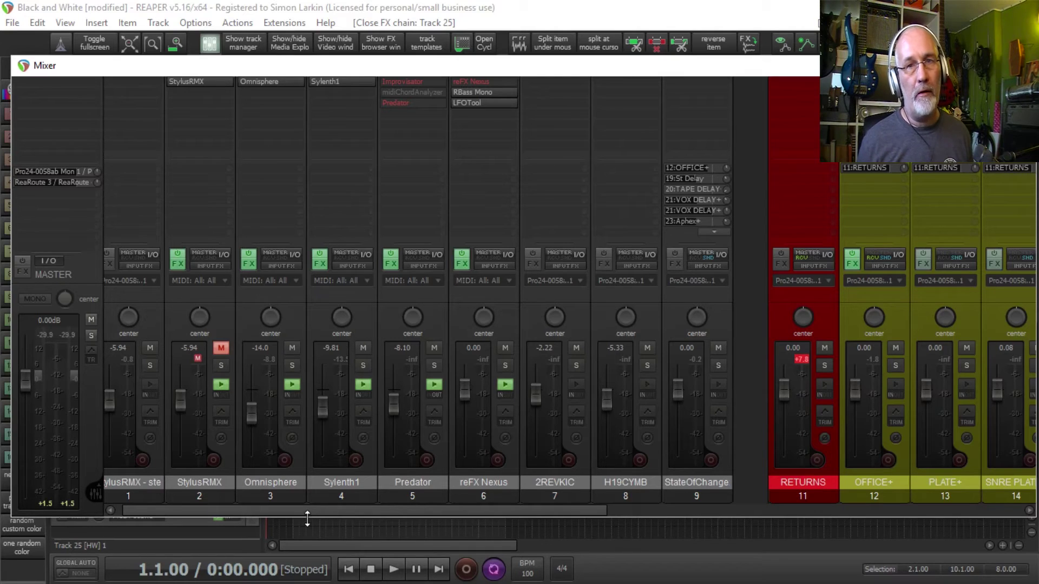
{"action": "left_click", "coordinate": [726, 454]}
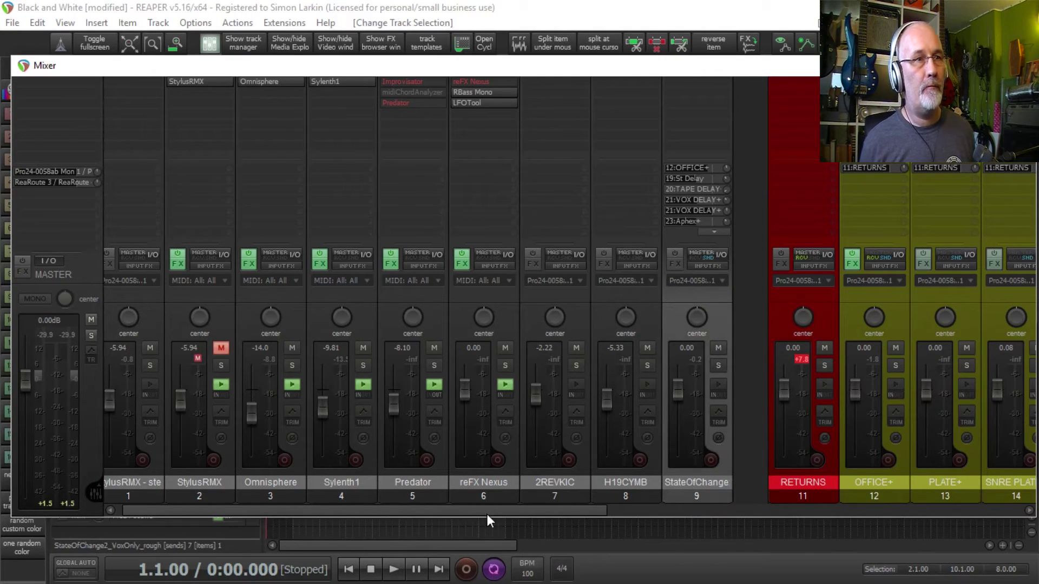
{"action": "left_click_drag", "start_coordinate": [487, 514], "coordinate": [902, 508]}
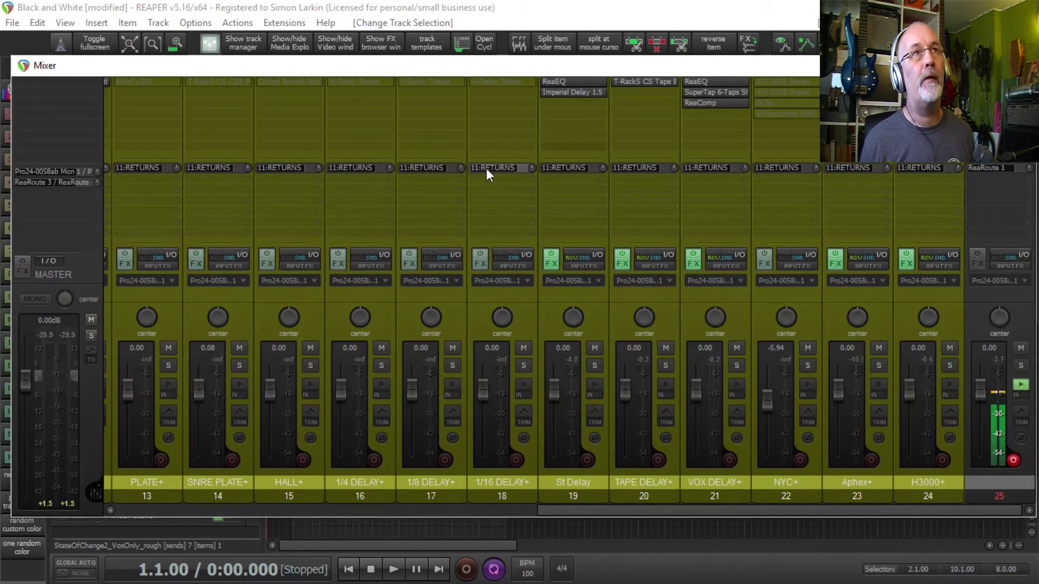
{"action": "left_click_drag", "start_coordinate": [457, 65], "coordinate": [506, 282]}
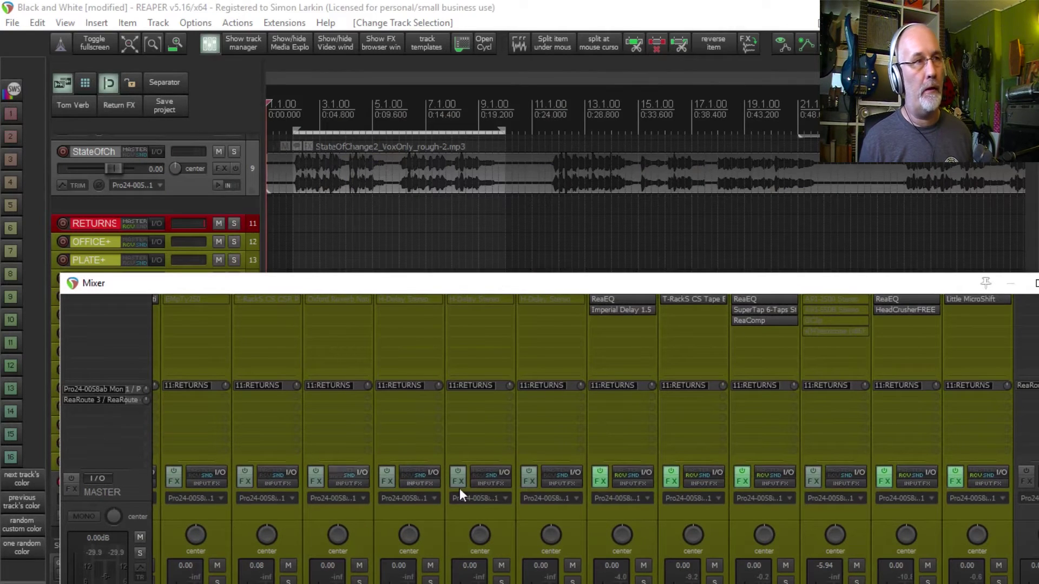
{"action": "left_click_drag", "start_coordinate": [721, 283], "coordinate": [683, 81]}
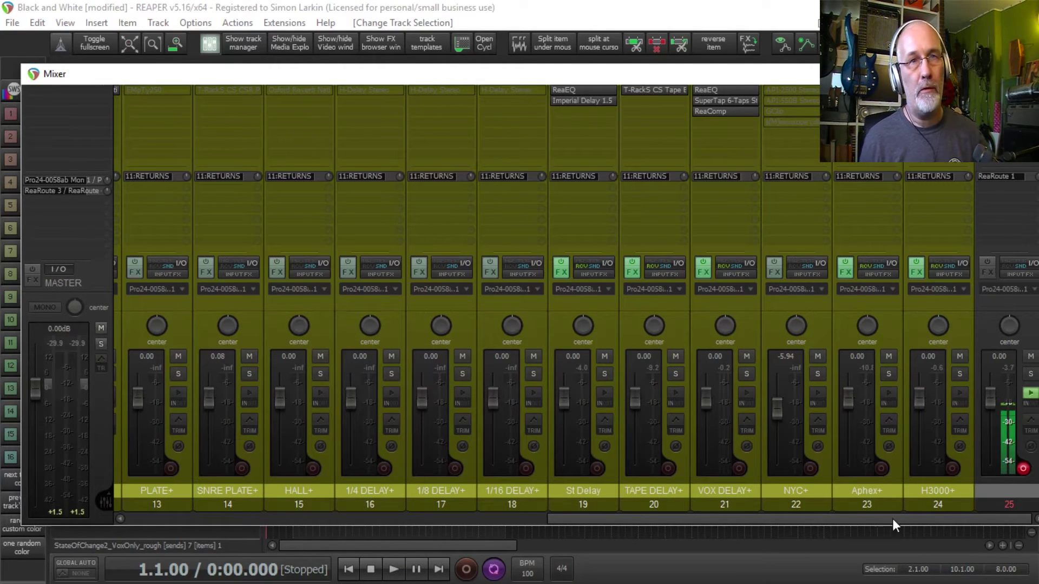
Mute the effect sends on the StateOfChange track, including VOX DELAY+ and Aphex+
{"action": "left_click_drag", "start_coordinate": [892, 519], "coordinate": [762, 558]}
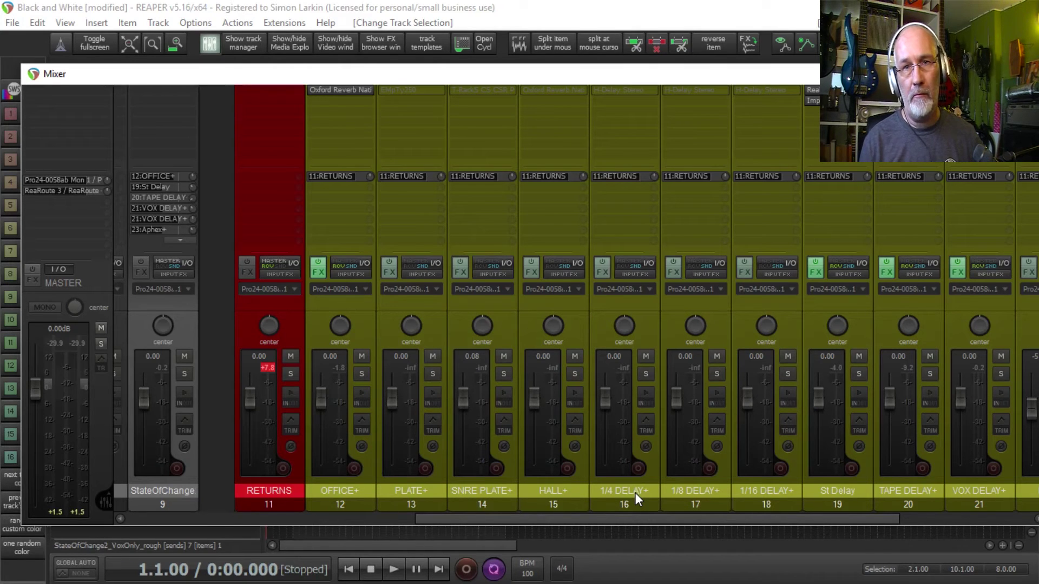
{"action": "scroll", "coordinate": [635, 492], "scroll_direction": "left", "scroll_amount": 2}
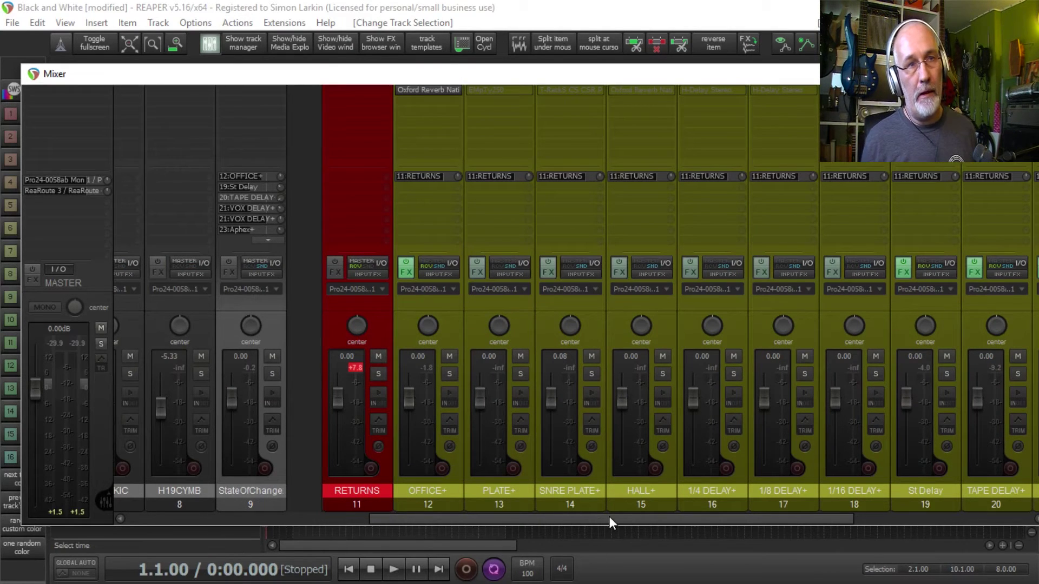
{"action": "left_click_drag", "start_coordinate": [609, 516], "coordinate": [733, 531]}
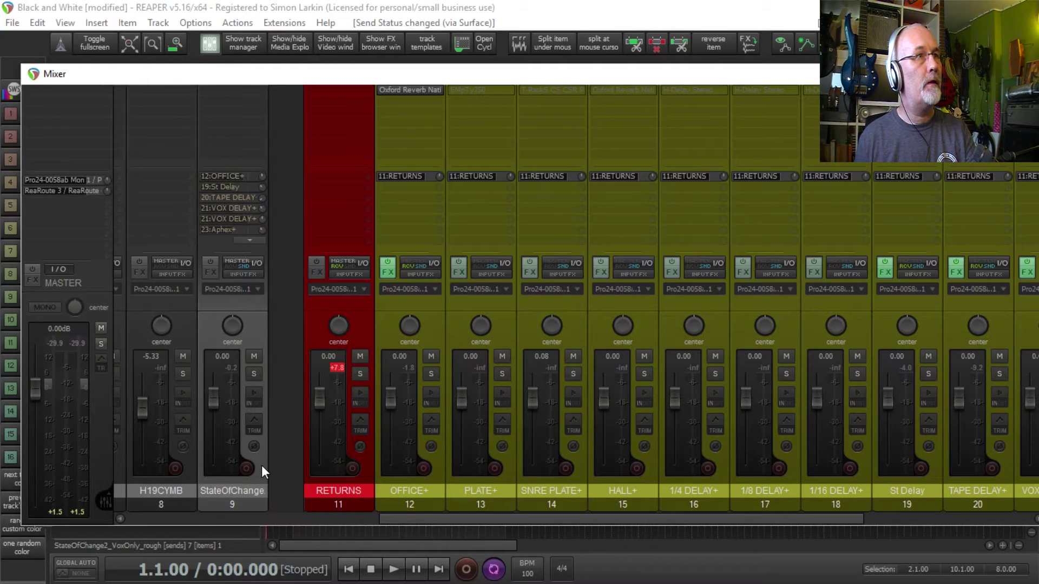
{"action": "left_click", "coordinate": [261, 466]}
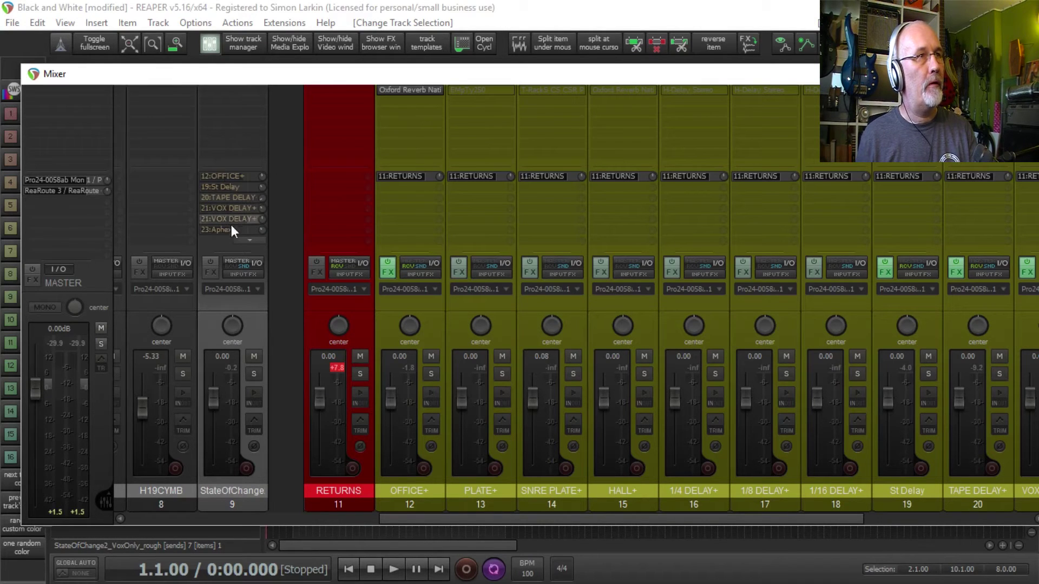
{"action": "left_click", "coordinate": [247, 229], "text": "shift"}
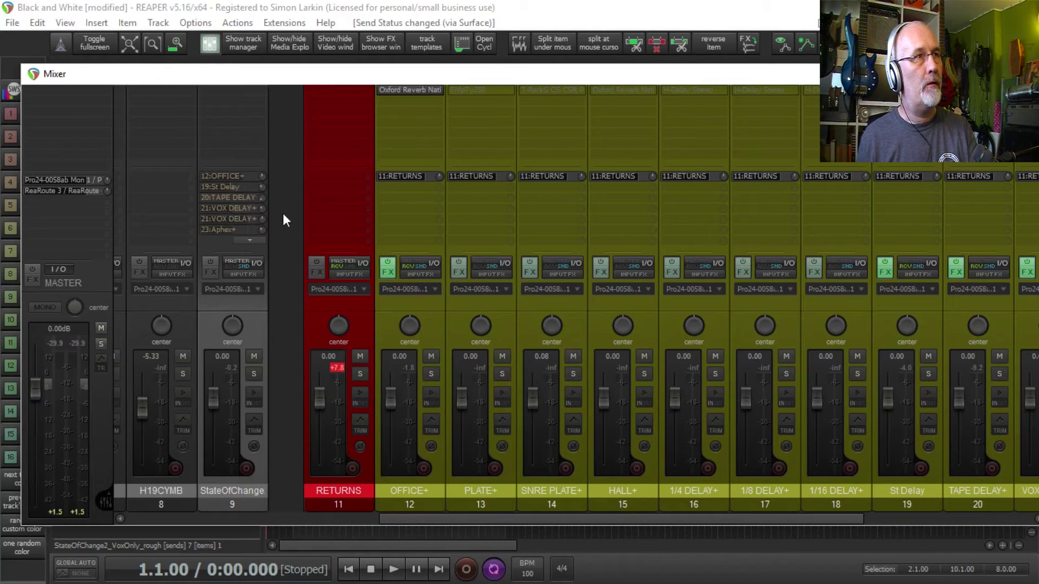
{"action": "left_click", "coordinate": [250, 209], "text": "shift"}
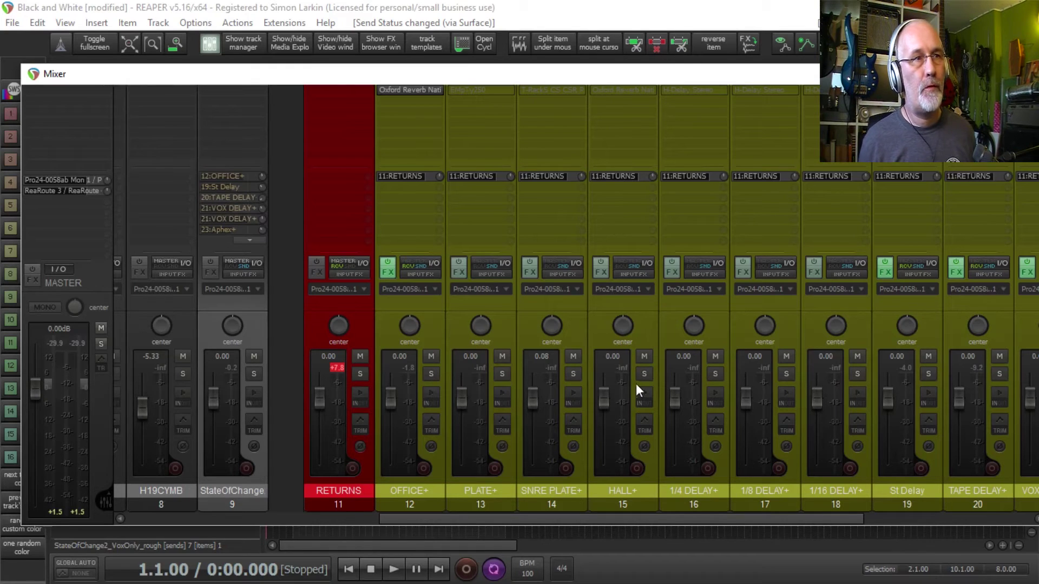
Listen to the StateOfChange vocal dry with all its sends muted
{"action": "left_click_drag", "start_coordinate": [456, 518], "coordinate": [508, 521]}
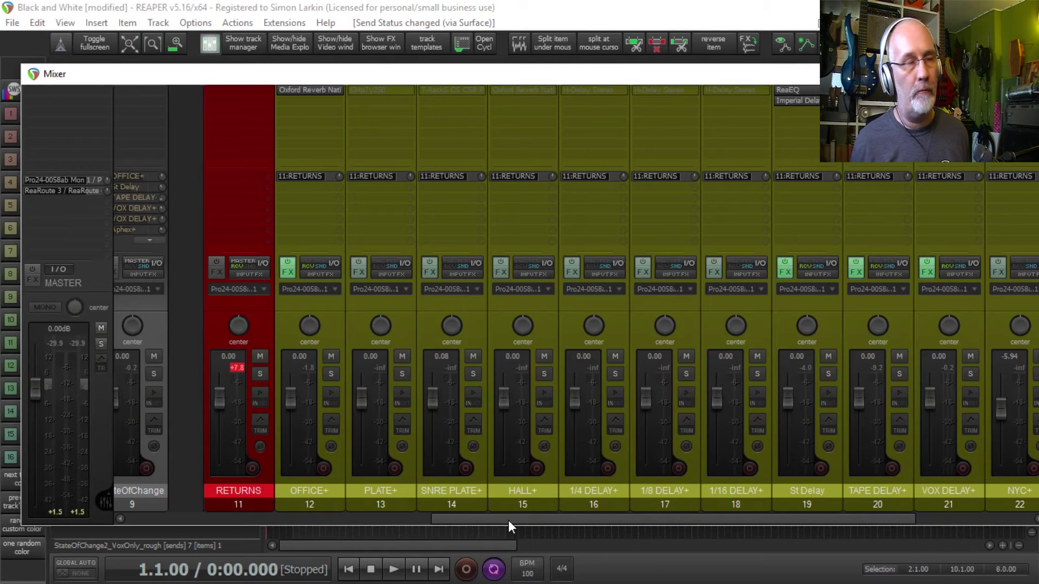
{"action": "left_click_drag", "start_coordinate": [508, 521], "coordinate": [459, 520]}
{"action": "key", "text": "space"}
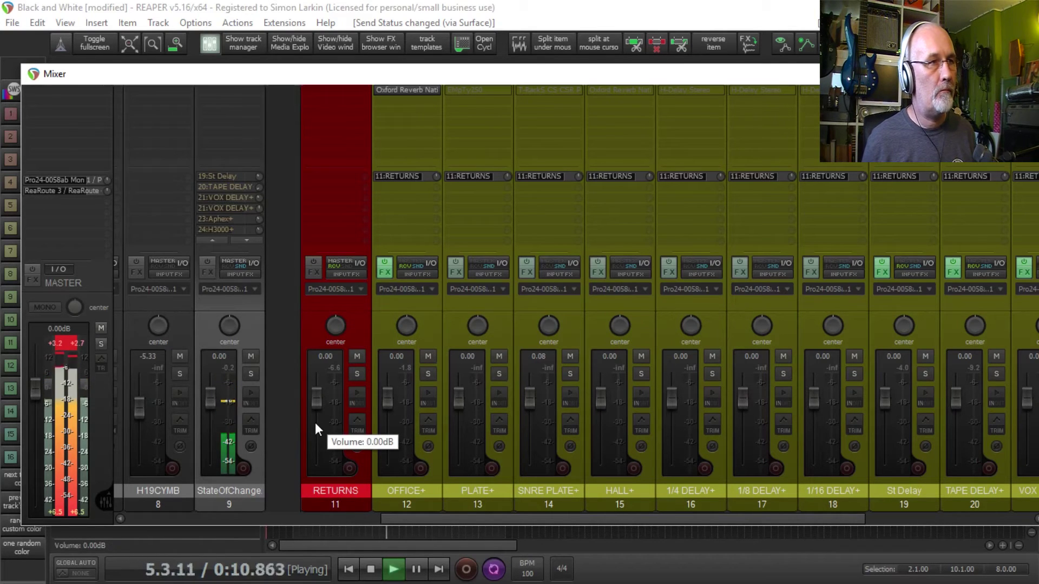
{"action": "key", "text": "space"}
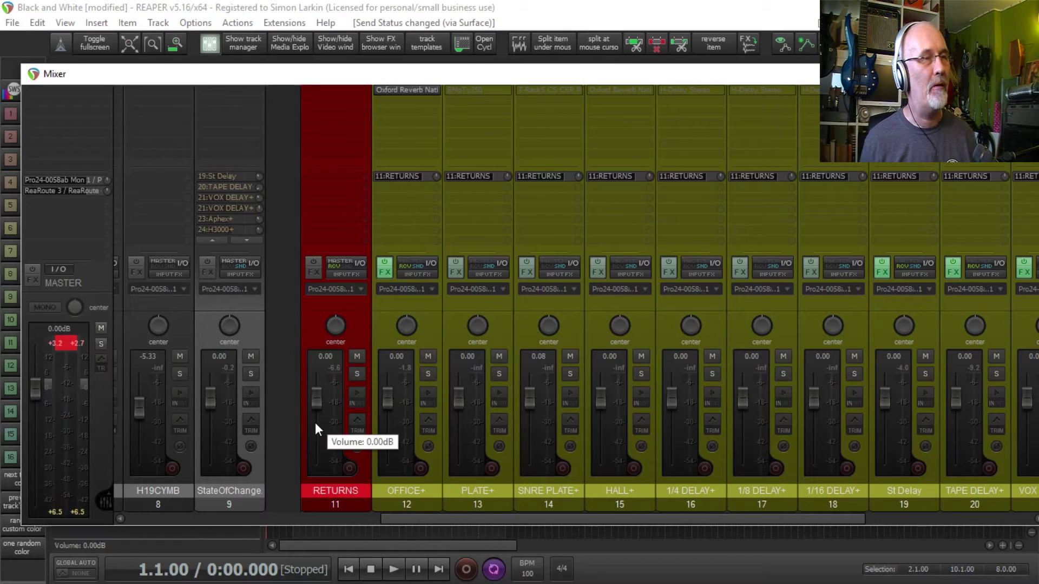
Audition the StateOfChange vocal with only its OFFICE+ reverb send active
{"action": "scroll", "coordinate": [210, 239], "scroll_direction": "up", "scroll_amount": 1}
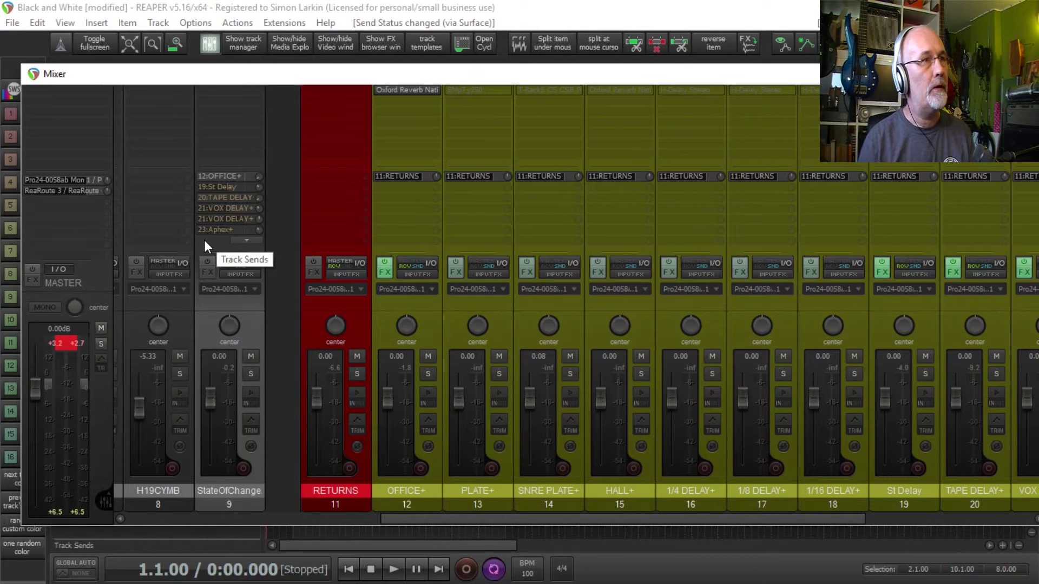
{"action": "key", "text": "space"}
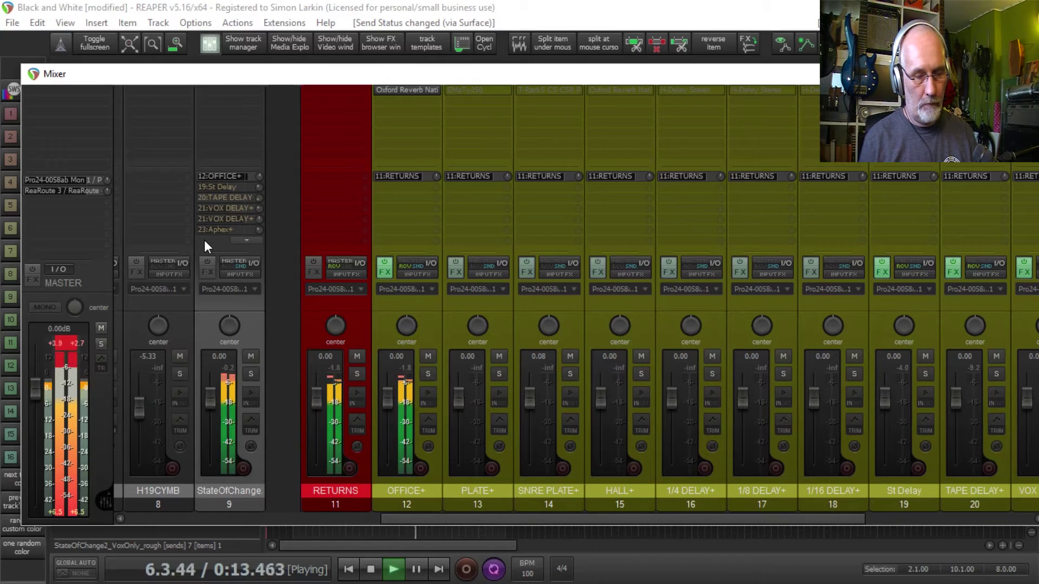
{"action": "key", "text": "space"}
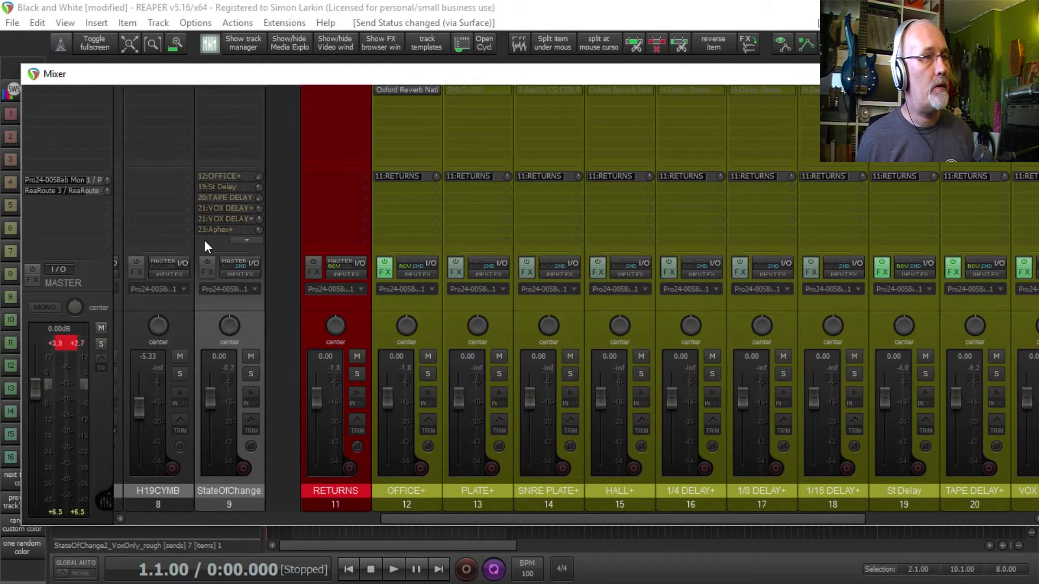
Set the high-pass band in the ReaEQ on the St Delay return to 344.4 Hz
{"action": "left_click_drag", "start_coordinate": [544, 521], "coordinate": [707, 531]}
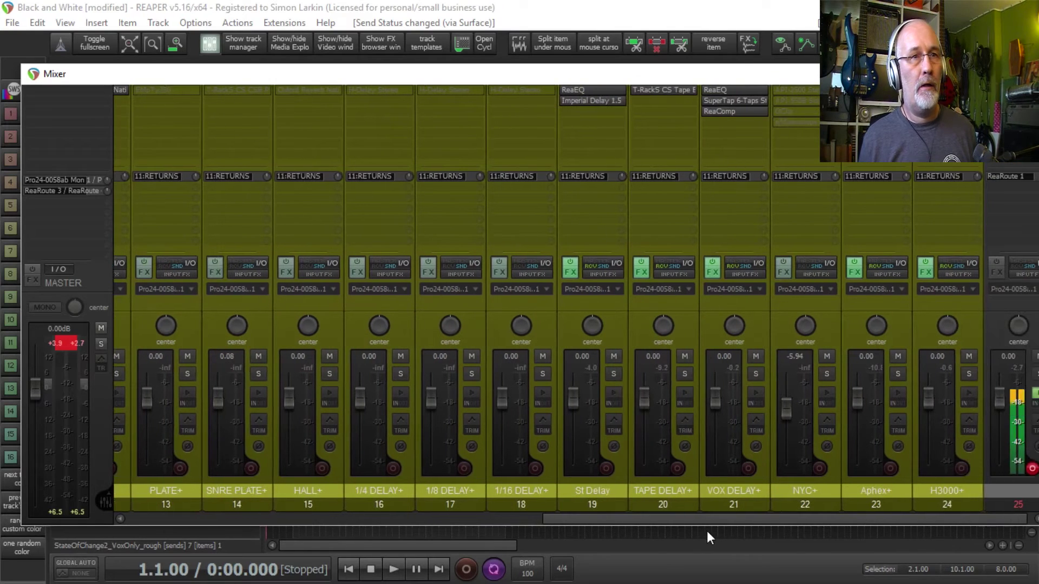
{"action": "left_click", "coordinate": [622, 469]}
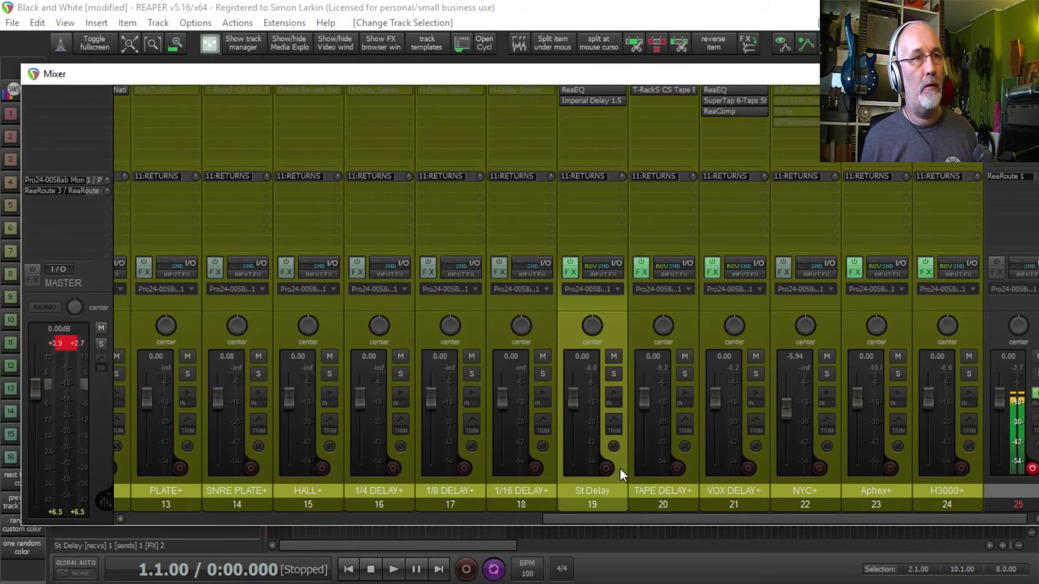
{"action": "left_click", "coordinate": [596, 90]}
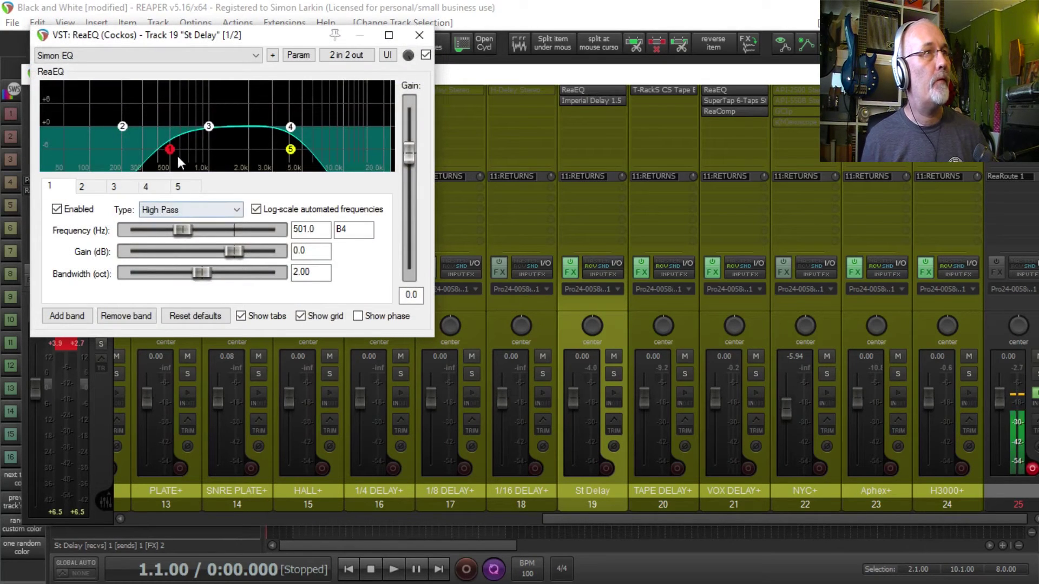
{"action": "mouse_move", "coordinate": [182, 230]}
{"action": "left_mouse_down"}
{"action": "mouse_move", "coordinate": [168, 230]}
{"action": "mouse_move", "coordinate": [181, 232]}
{"action": "left_mouse_up"}
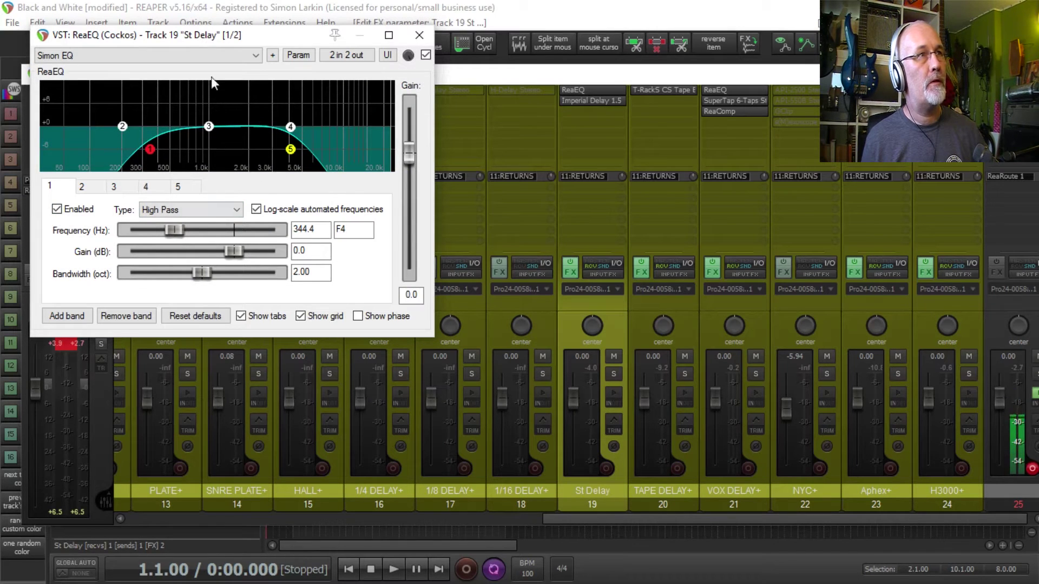
{"action": "left_click", "coordinate": [419, 35]}
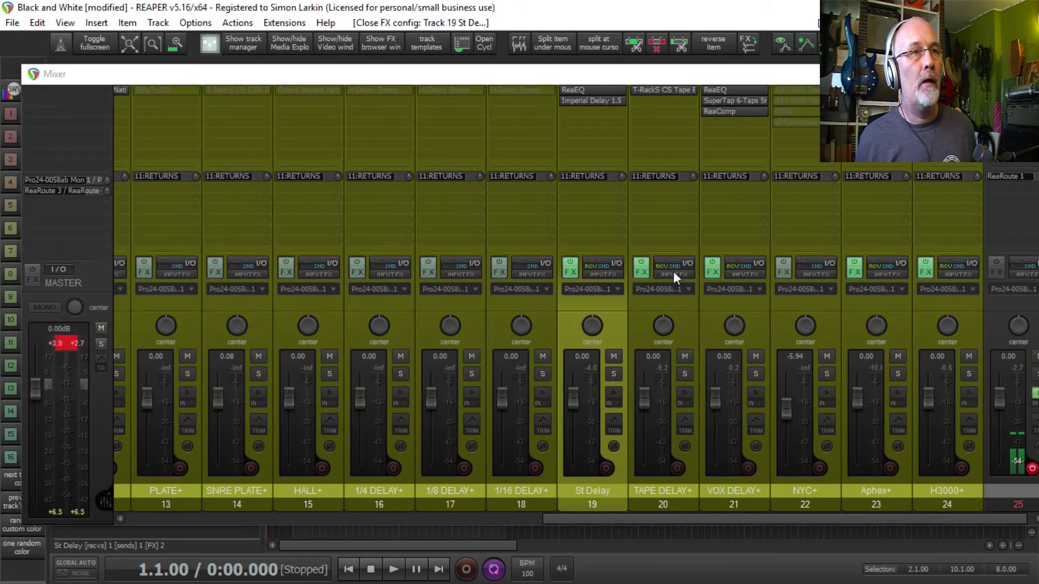
Inspect the Imperial Delay on St Delay, checking the left and right delay times and the feedback setting
{"action": "left_click", "coordinate": [595, 100]}
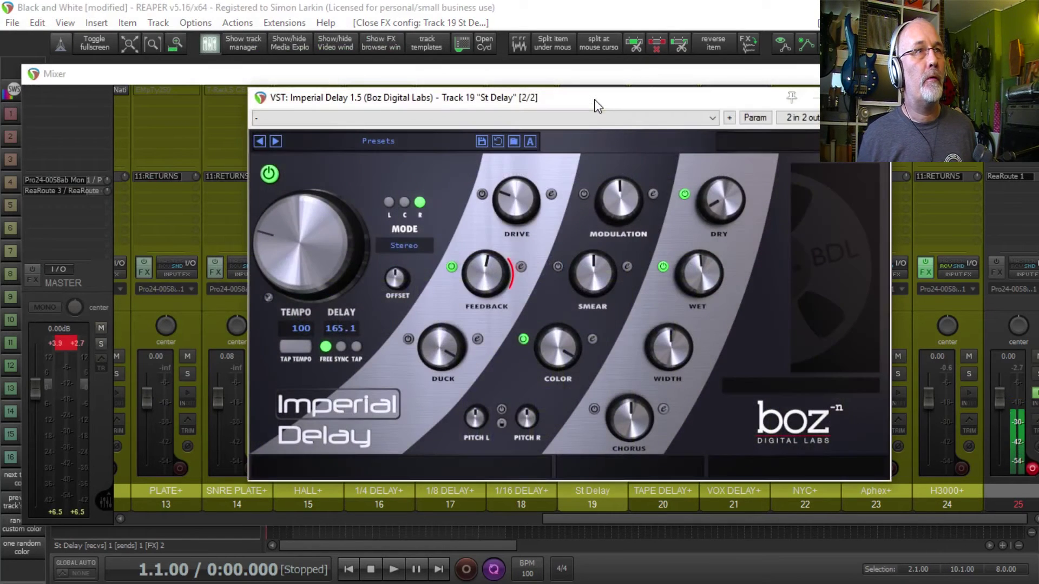
{"action": "left_click", "coordinate": [388, 206]}
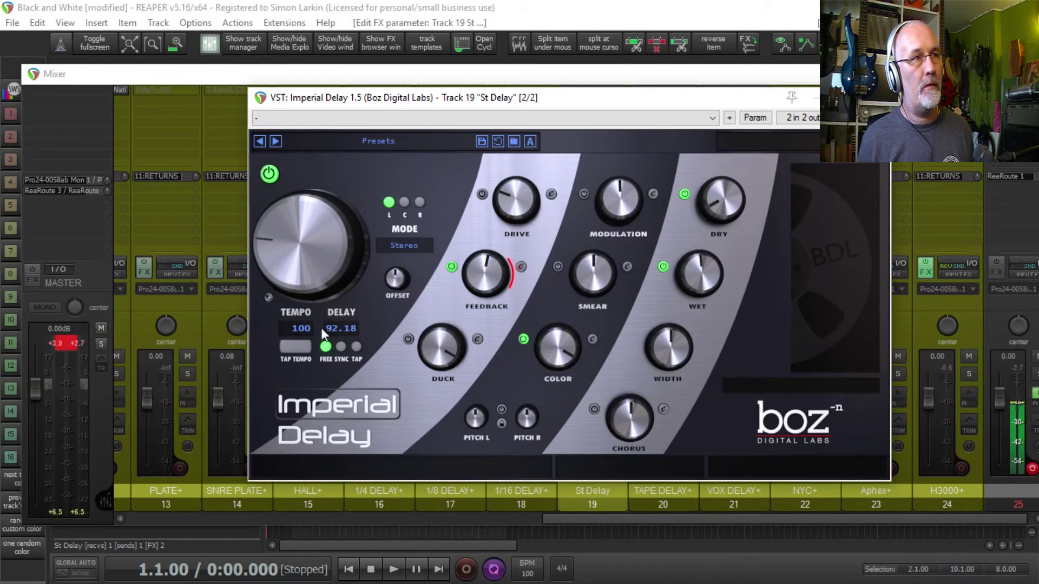
{"action": "left_click", "coordinate": [423, 203]}
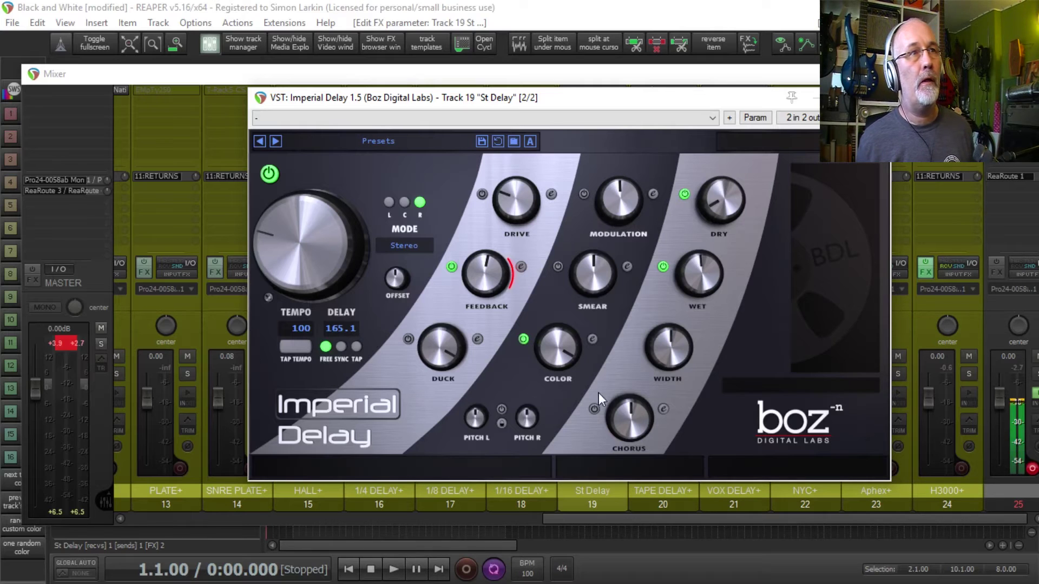
{"action": "mouse_move", "coordinate": [465, 297]}
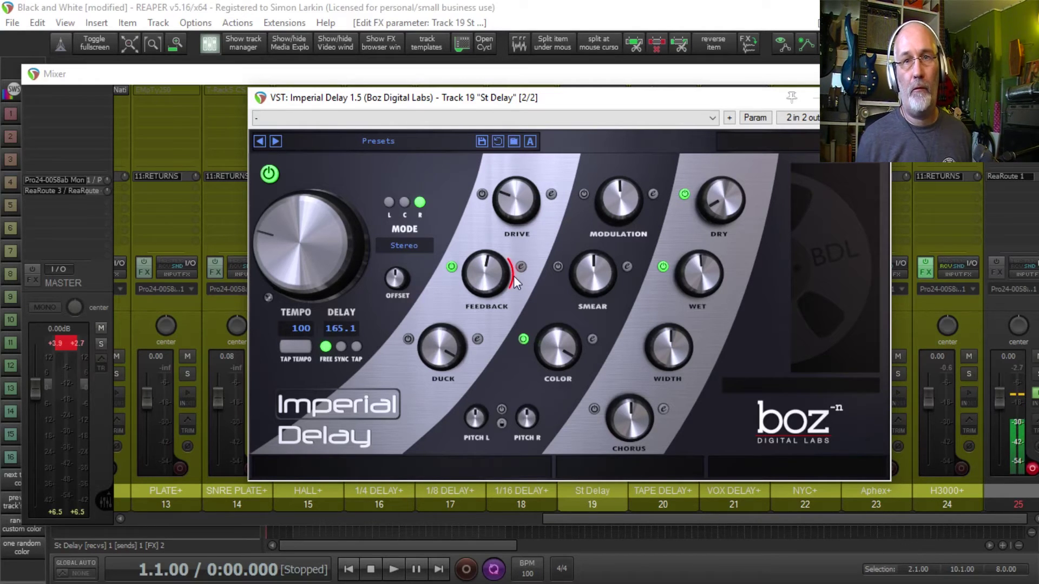
{"action": "mouse_move", "coordinate": [492, 261]}
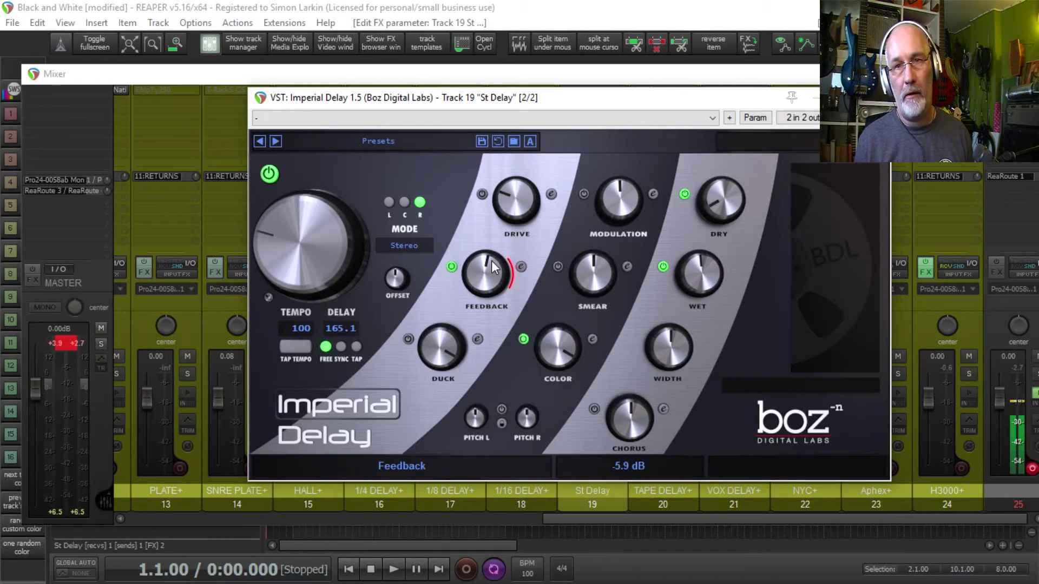
Inspect the high-pass band of the ReaEQ on the Aphex+ return
{"action": "left_click", "coordinate": [875, 96]}
{"action": "left_click", "coordinate": [876, 92]}
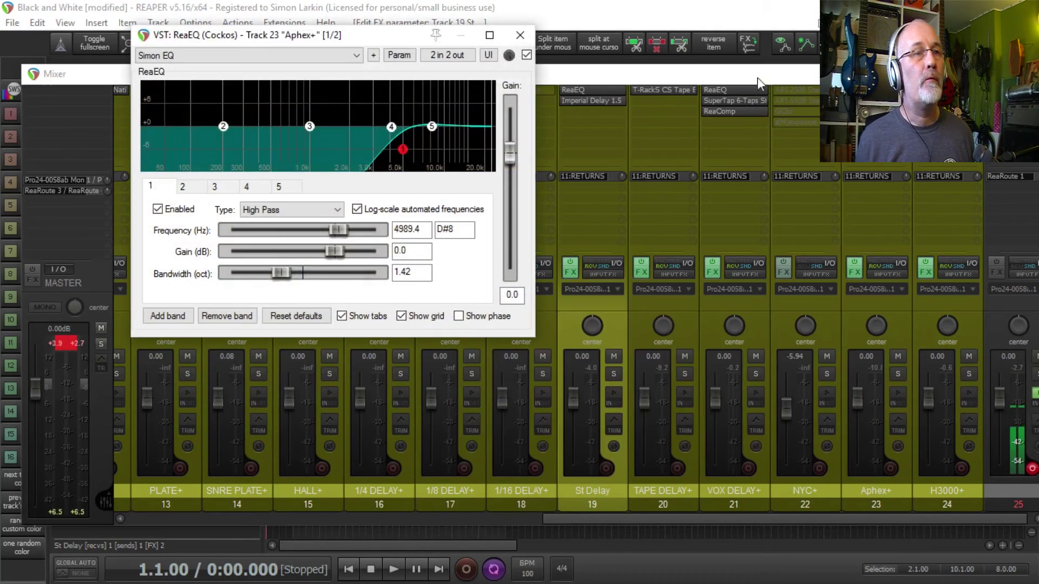
{"action": "left_click", "coordinate": [520, 34]}
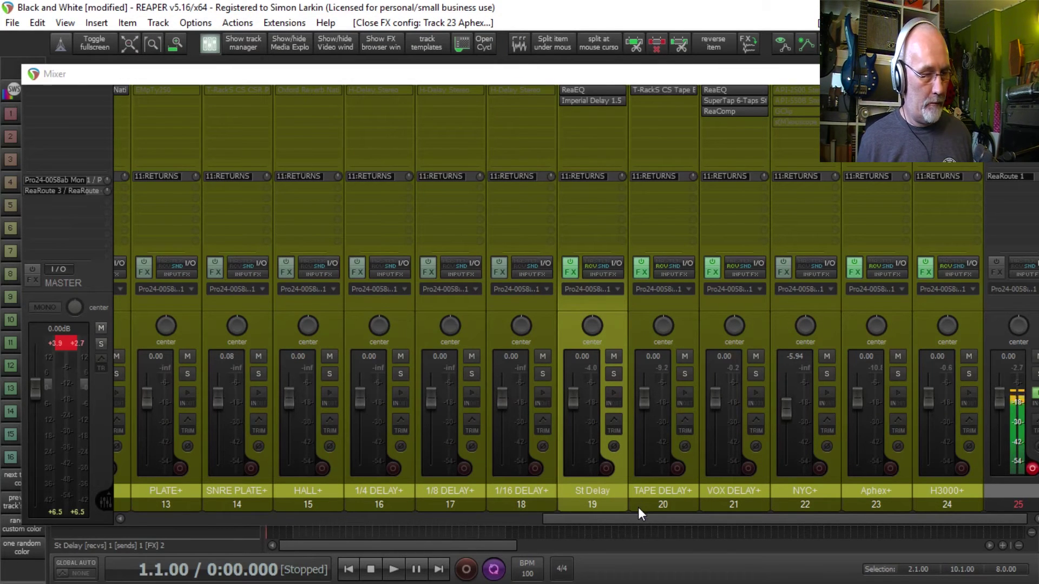
Enable the StateOfChange vocal's send to St Delay and play the song to hear that delay
{"action": "left_click_drag", "start_coordinate": [650, 520], "coordinate": [395, 459]}
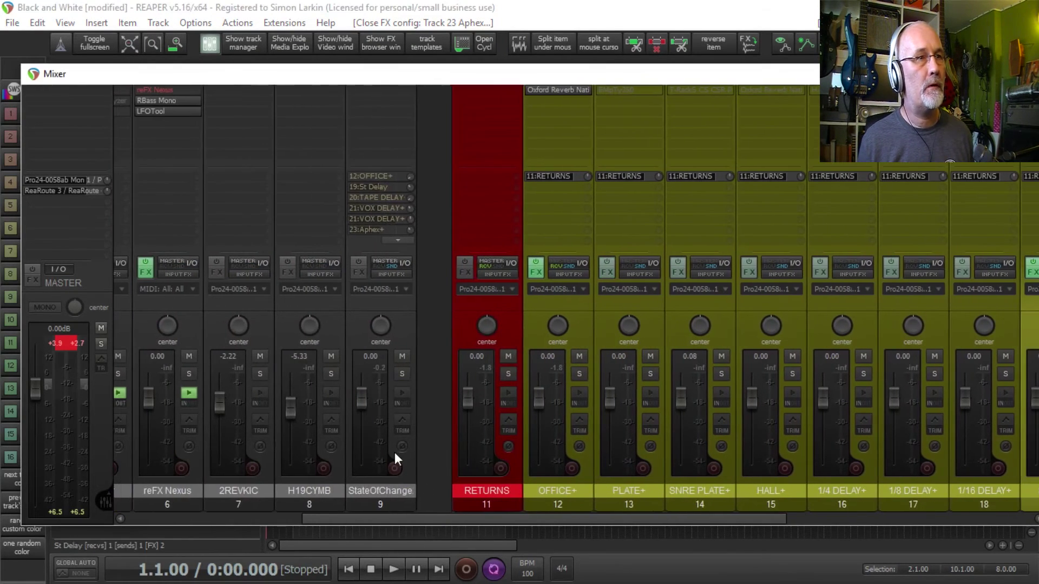
{"action": "left_click", "coordinate": [404, 462]}
{"action": "left_click_drag", "start_coordinate": [433, 519], "coordinate": [735, 535]}
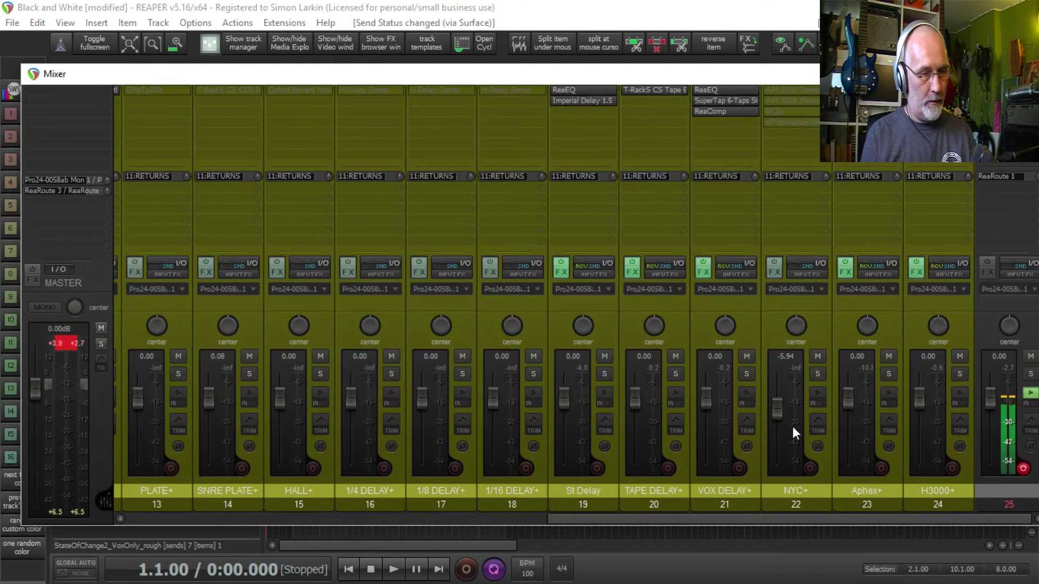
{"action": "key", "text": "space"}
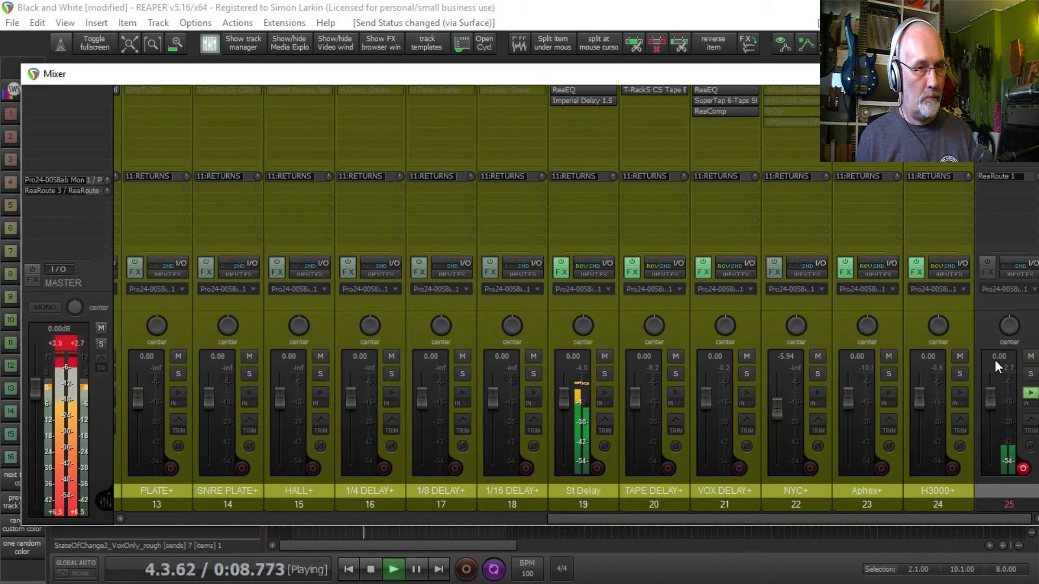
Lower the feedback of the Imperial Delay on the St Delay return during playback, then stop the song
{"action": "left_click", "coordinate": [613, 99]}
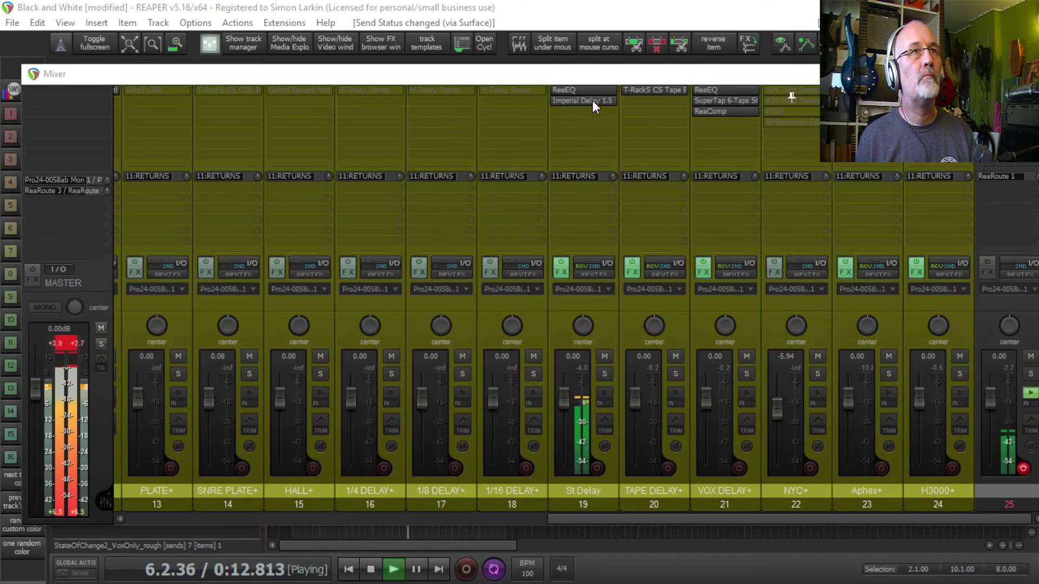
{"action": "left_click_drag", "start_coordinate": [504, 271], "coordinate": [504, 314]}
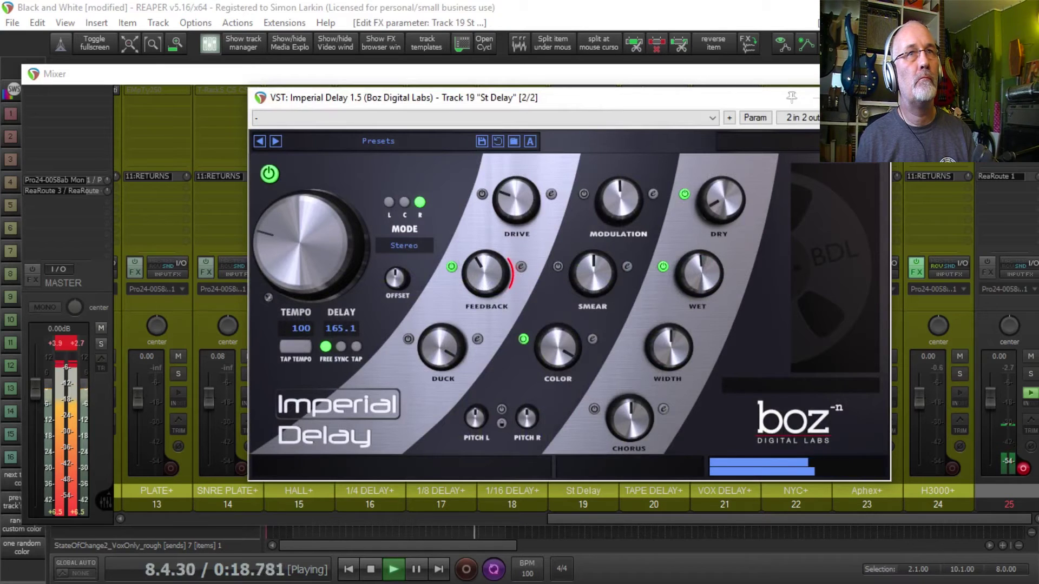
{"action": "left_click", "coordinate": [878, 98]}
{"action": "key", "text": "space"}
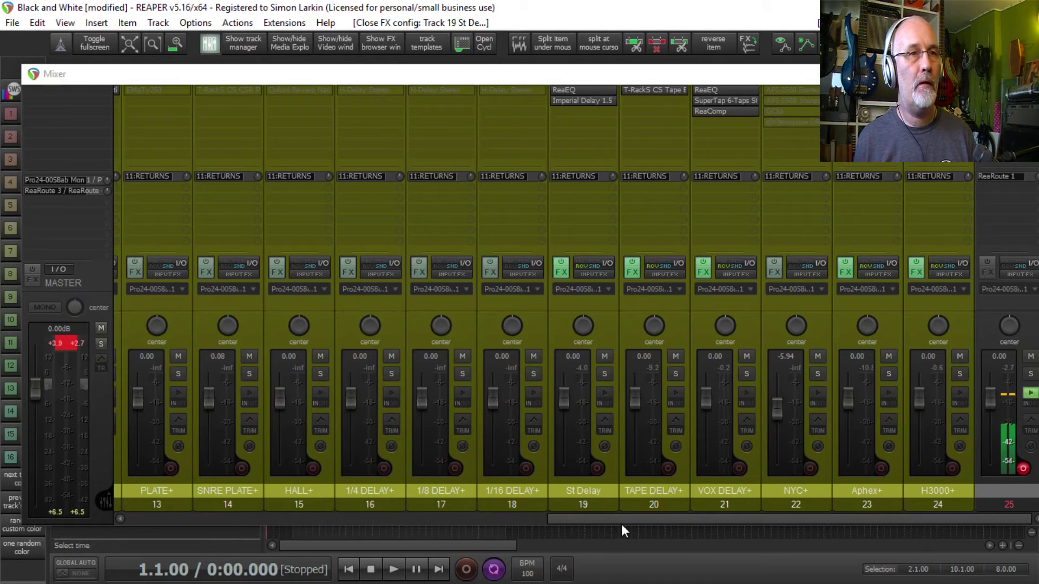
Inspect the SuperTap 6-Taps on the VOX DELAY+ return, checking its tap delays, panning and modulation
{"action": "left_click", "coordinate": [758, 473]}
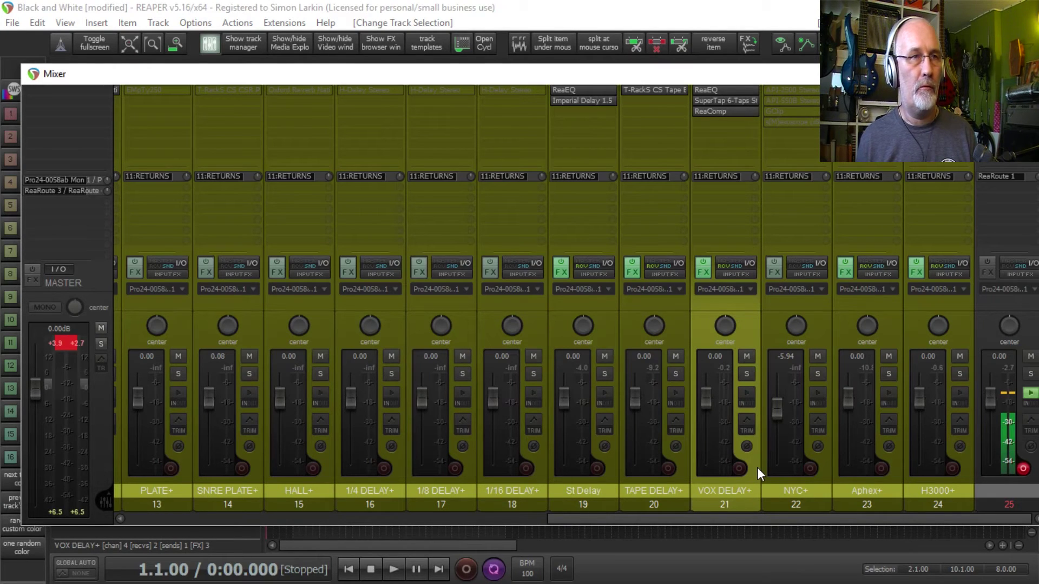
{"action": "left_click", "coordinate": [736, 101]}
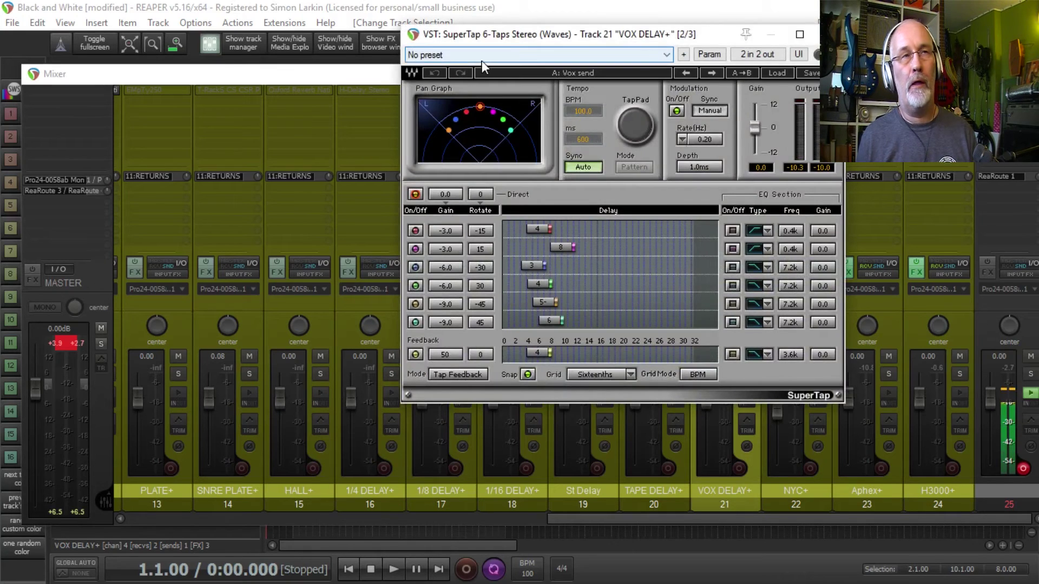
{"action": "left_click", "coordinate": [675, 110]}
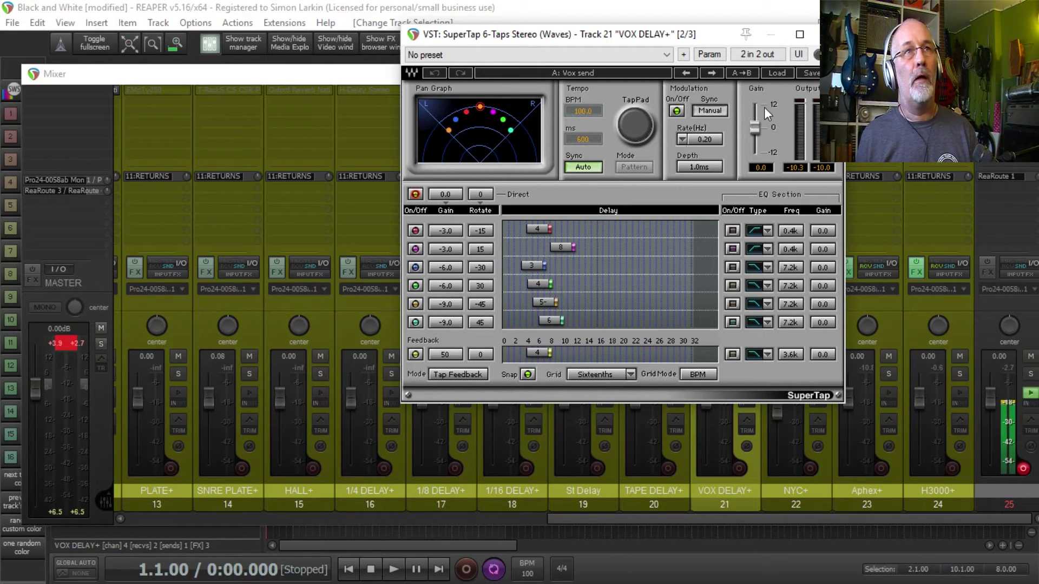
{"action": "left_click", "coordinate": [829, 34]}
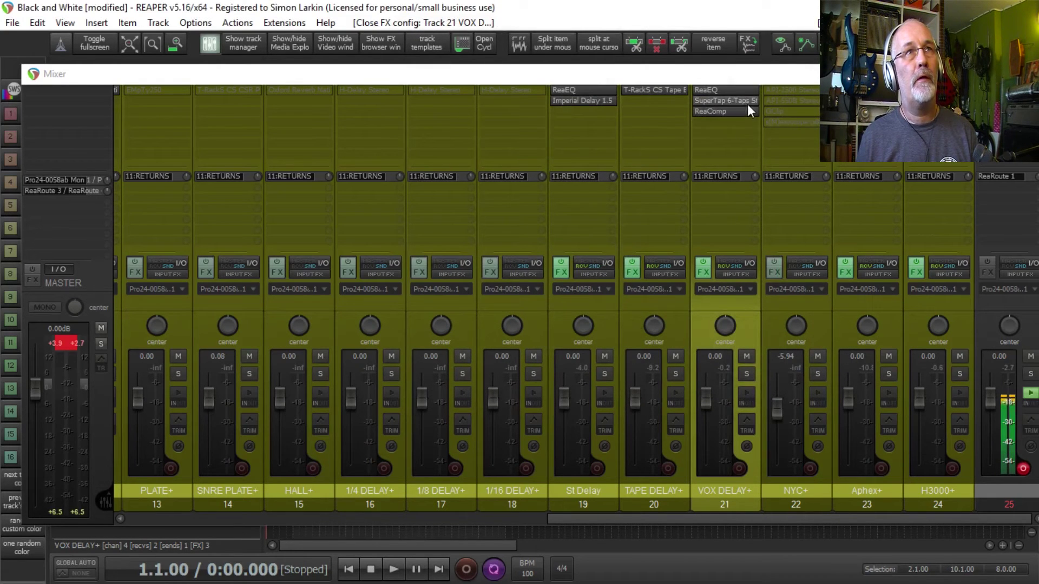
Set the high-pass band in the ReaEQ on the VOX DELAY+ return to 319.9 Hz
{"action": "left_click", "coordinate": [722, 89]}
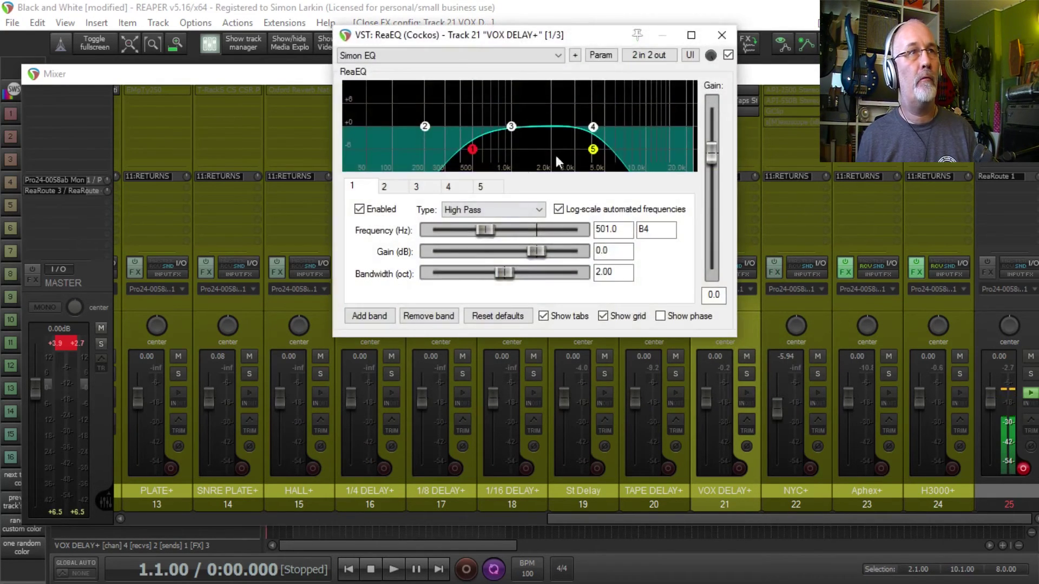
{"action": "left_click_drag", "start_coordinate": [486, 229], "coordinate": [478, 231]}
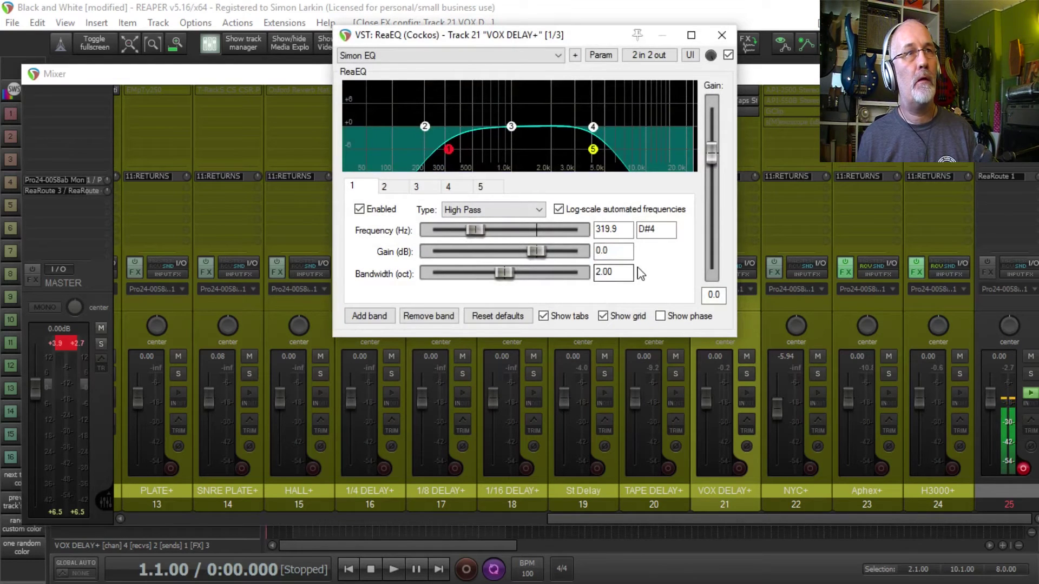
{"action": "left_click", "coordinate": [722, 36]}
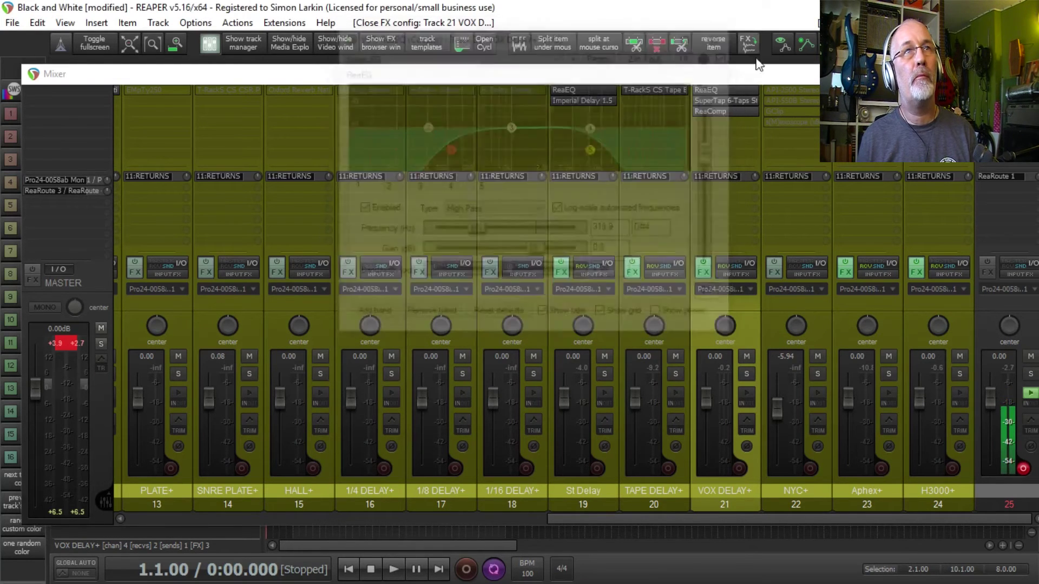
Inspect the ReaComp on VOX DELAY+ and the channel routing of StateOfChange's second send to that return
{"action": "left_click", "coordinate": [709, 111]}
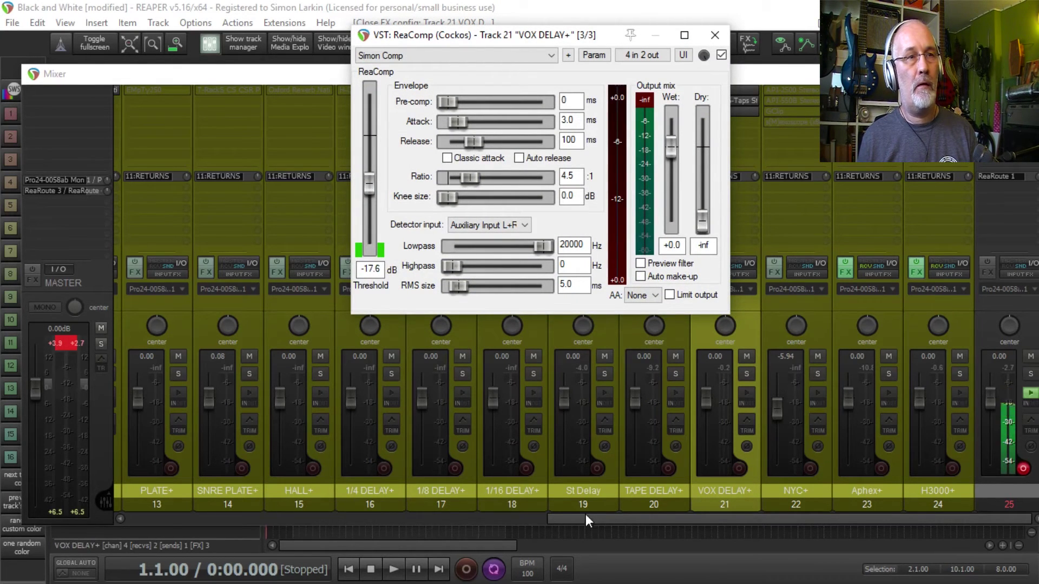
{"action": "left_click_drag", "start_coordinate": [585, 514], "coordinate": [462, 528]}
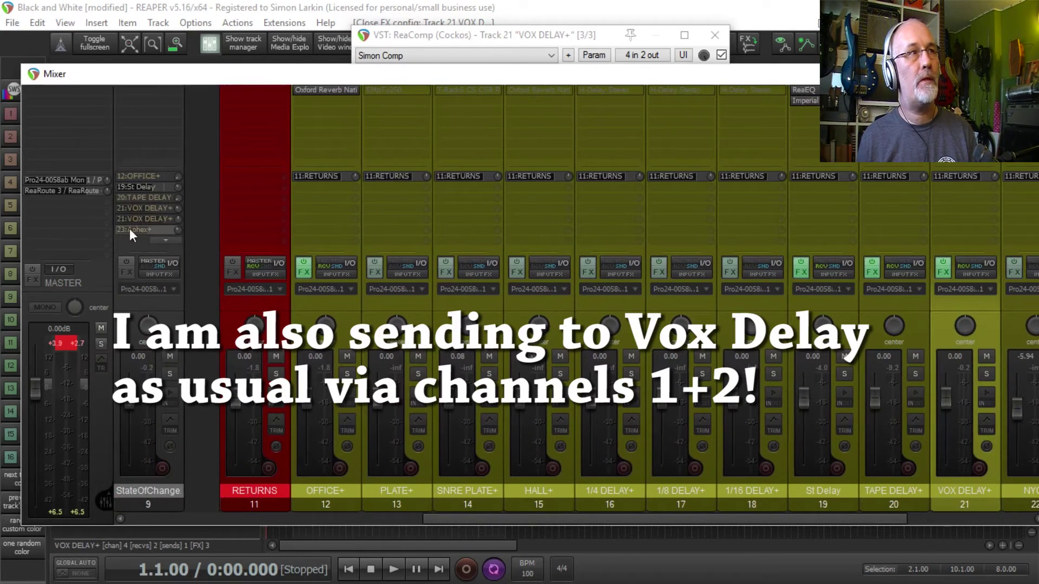
{"action": "left_click", "coordinate": [157, 217]}
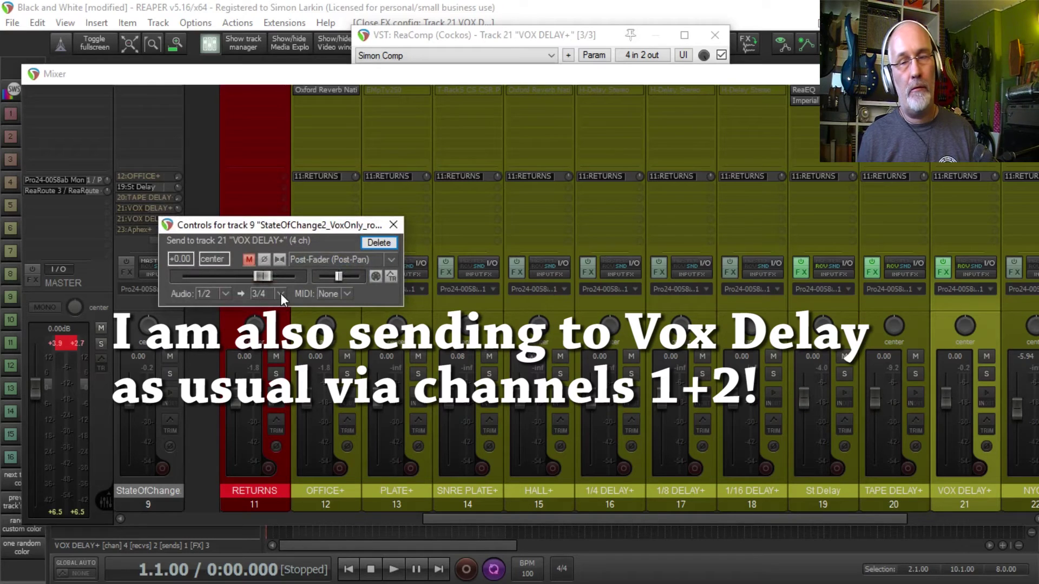
{"action": "left_click", "coordinate": [394, 225]}
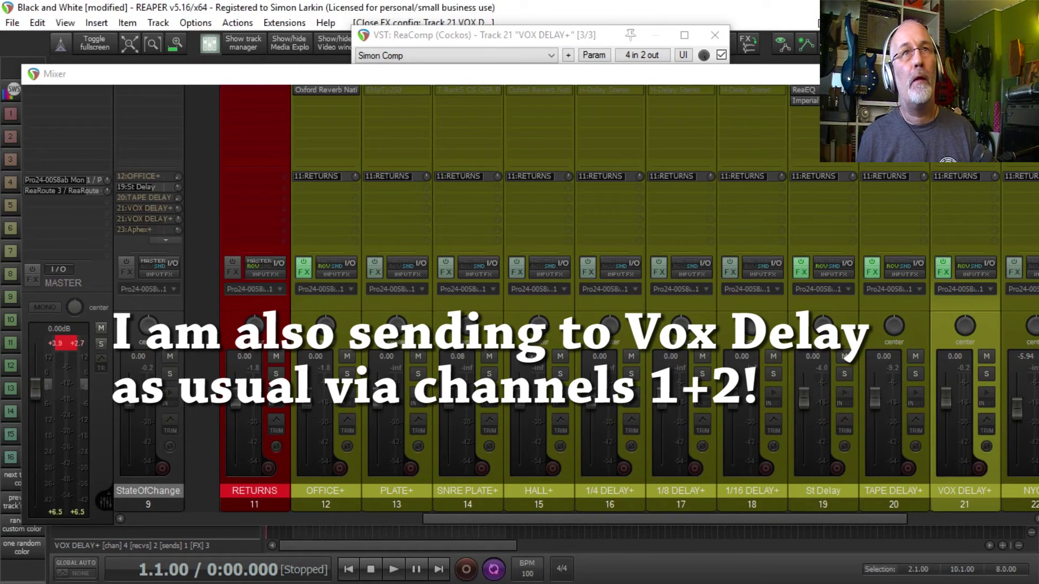
Choose Auxiliary Input L+R as the detector input of the ReaComp on VOX DELAY+
{"action": "left_click", "coordinate": [965, 112]}
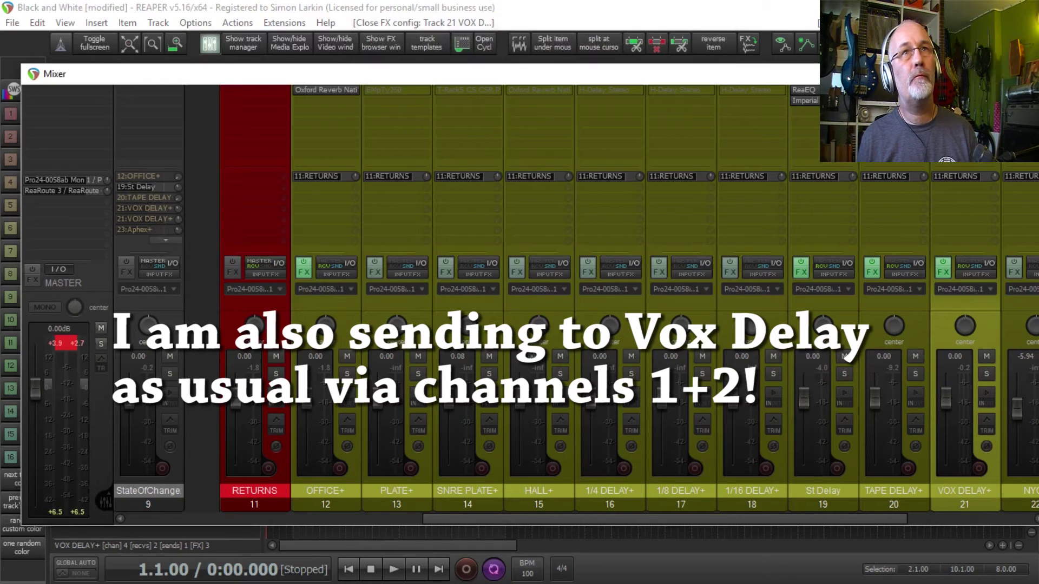
{"action": "left_click", "coordinate": [965, 112]}
{"action": "left_click", "coordinate": [513, 224]}
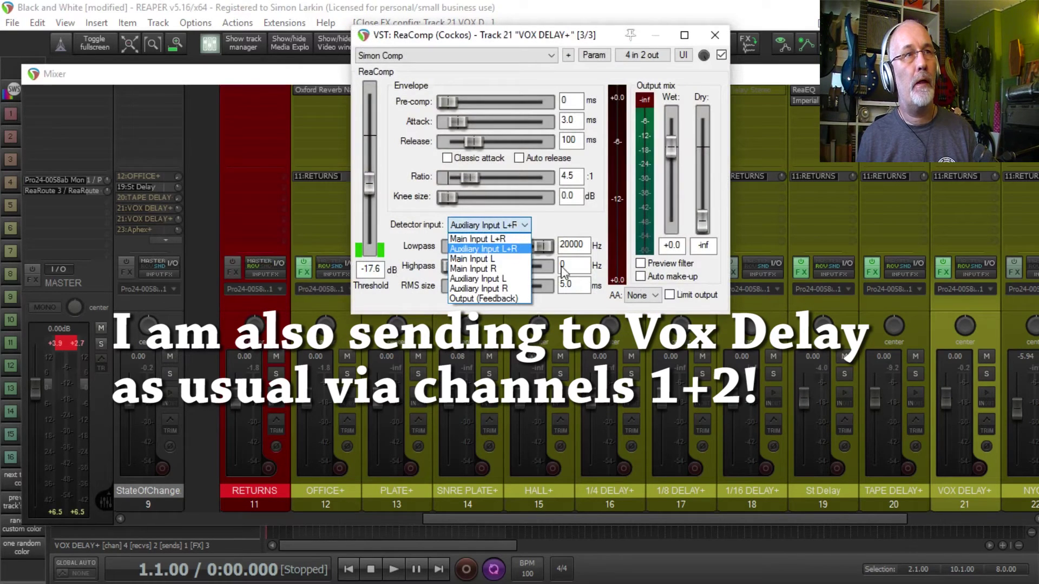
{"action": "left_click", "coordinate": [504, 253]}
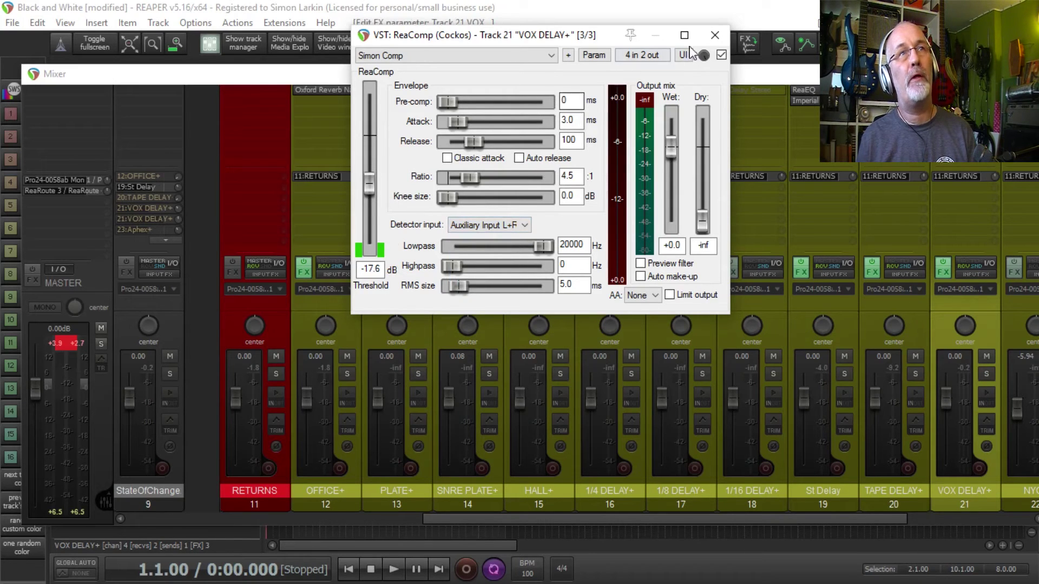
{"action": "left_click", "coordinate": [715, 35]}
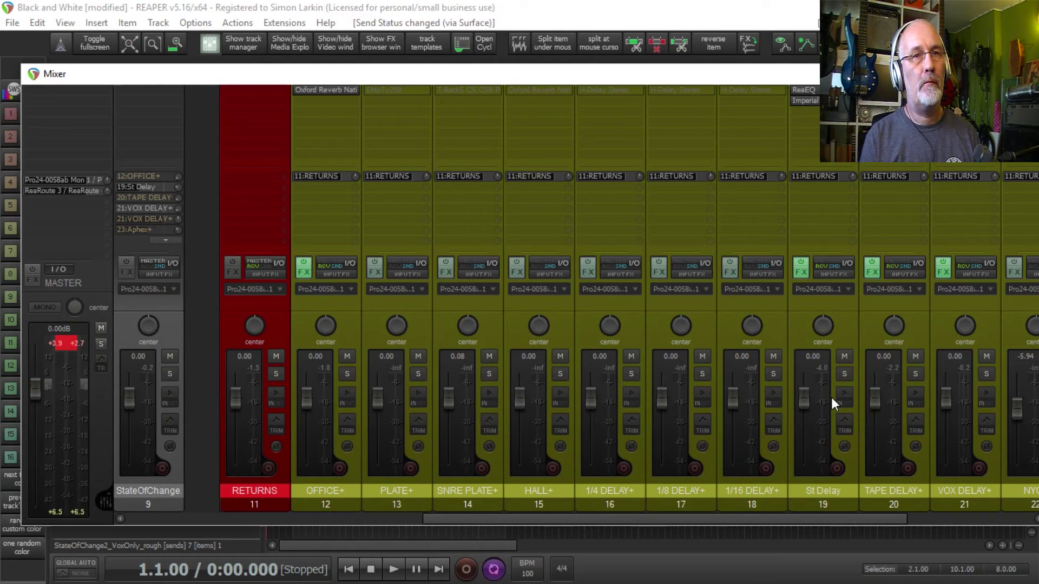
Play the song and check the VOX DELAY+ ReaComp's metering and detector input, keeping Auxiliary Input L+R selected
{"action": "key", "text": "space"}
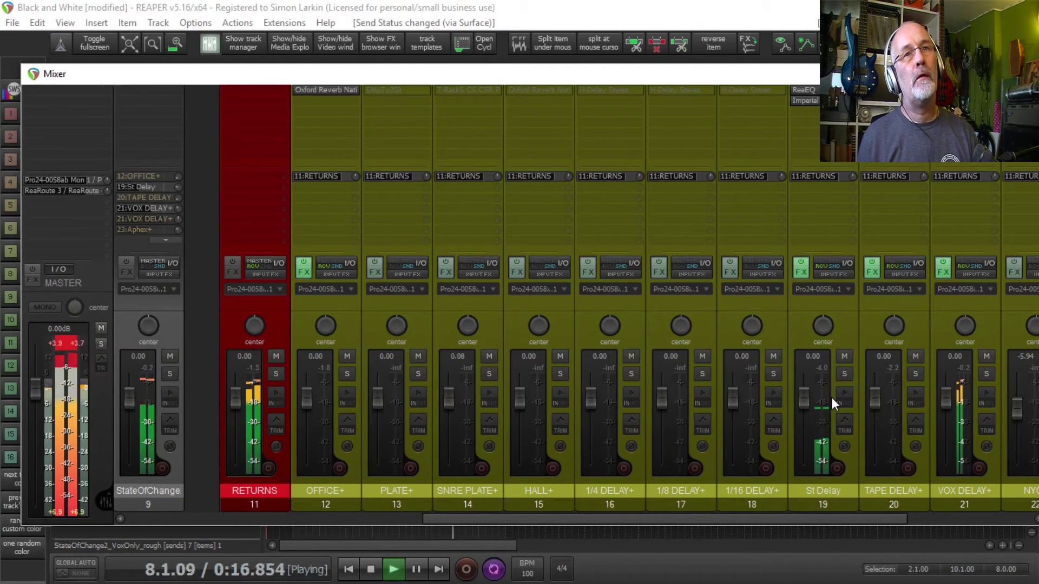
{"action": "left_click", "coordinate": [963, 111]}
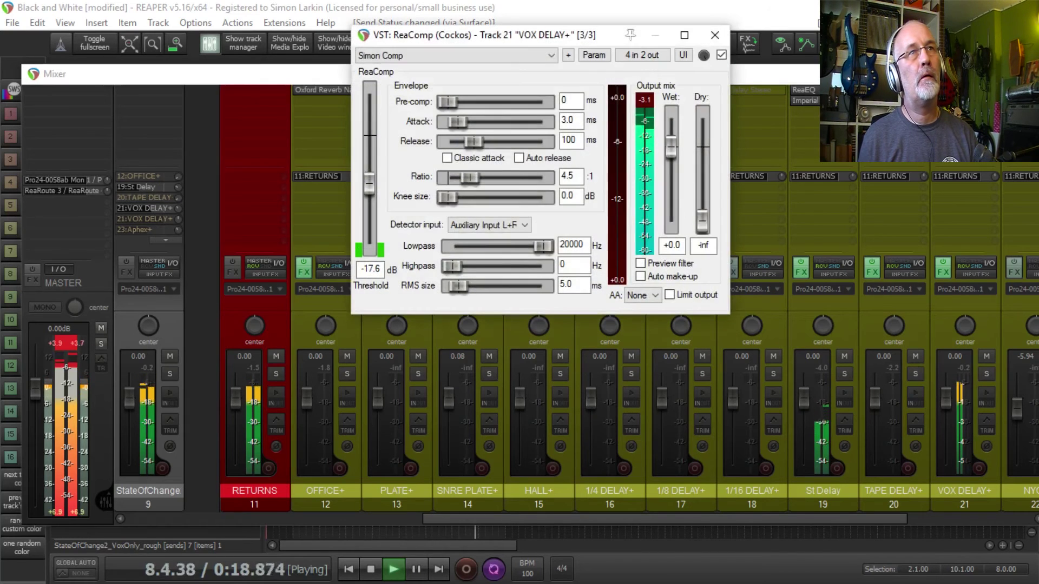
{"action": "left_click", "coordinate": [505, 226]}
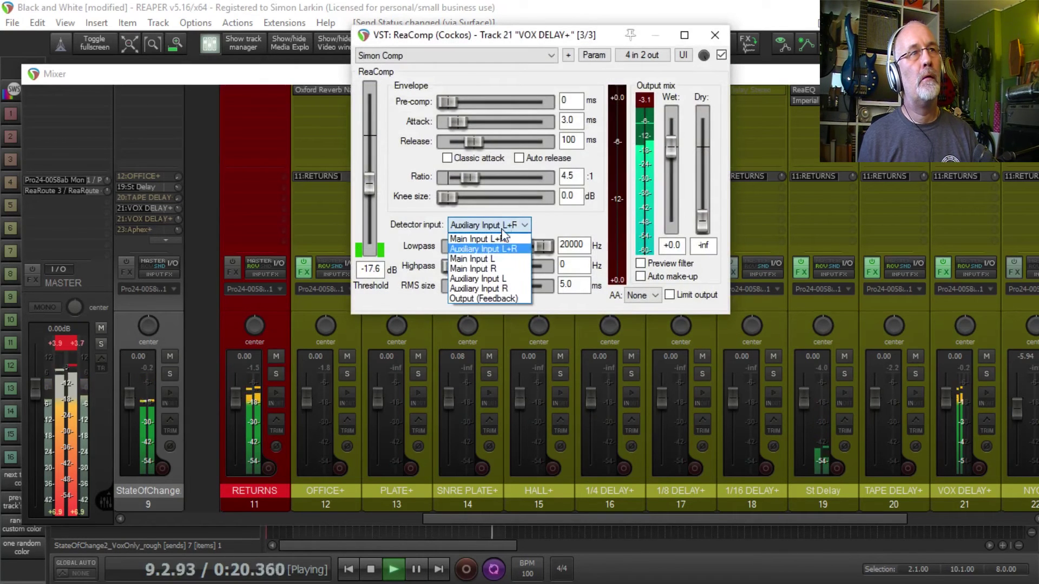
{"action": "left_click", "coordinate": [490, 250]}
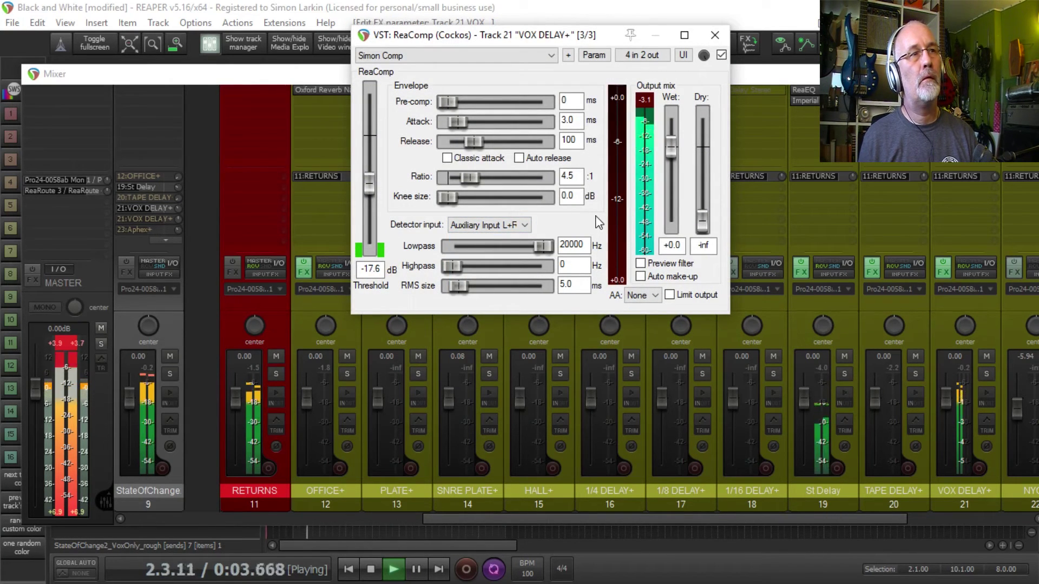
Unmute the StateOfChange send that feeds channels 3/4 of VOX DELAY+
{"action": "left_click", "coordinate": [166, 219]}
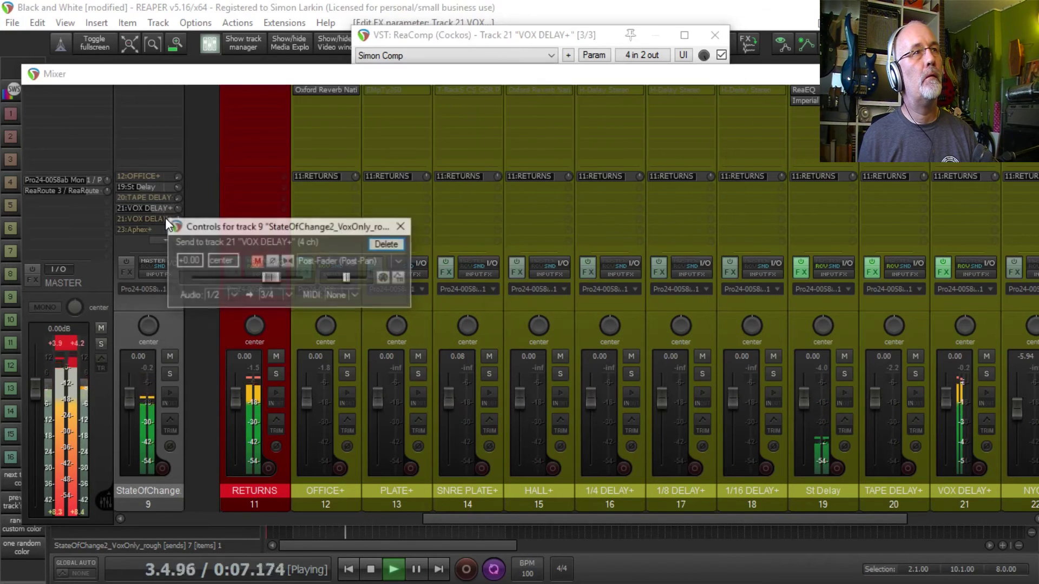
{"action": "left_click", "coordinate": [257, 261]}
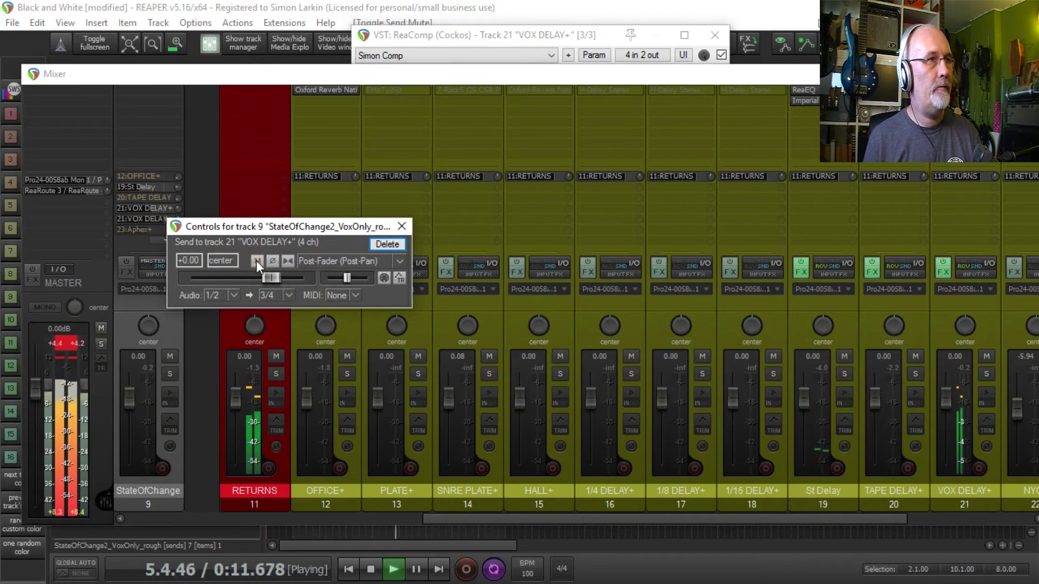
{"action": "left_click", "coordinate": [401, 227]}
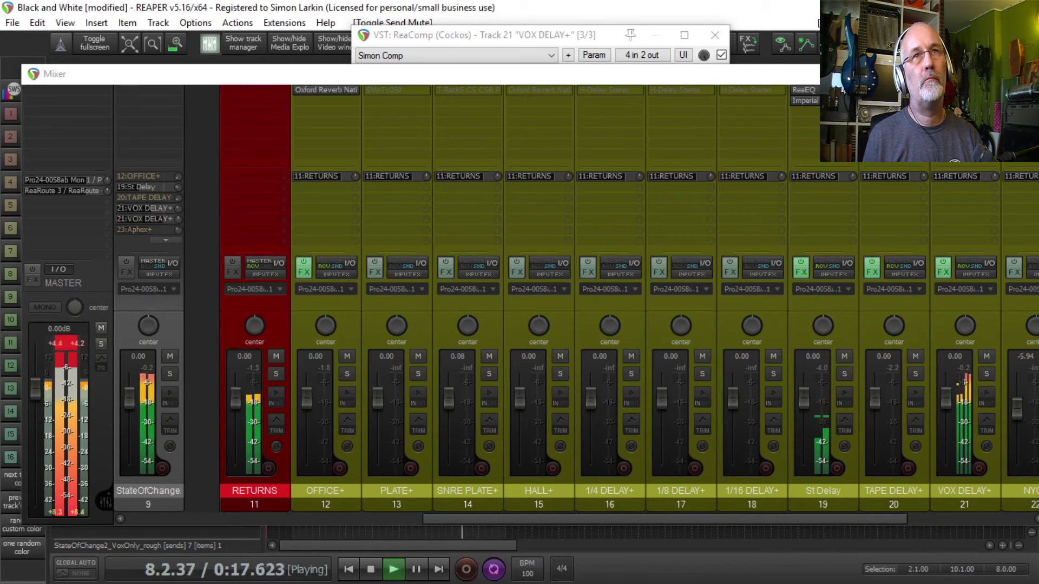
Lower the threshold of the ReaComp on VOX DELAY+ to -22.1 dB
{"action": "left_click", "coordinate": [956, 111]}
{"action": "left_click", "coordinate": [956, 111]}
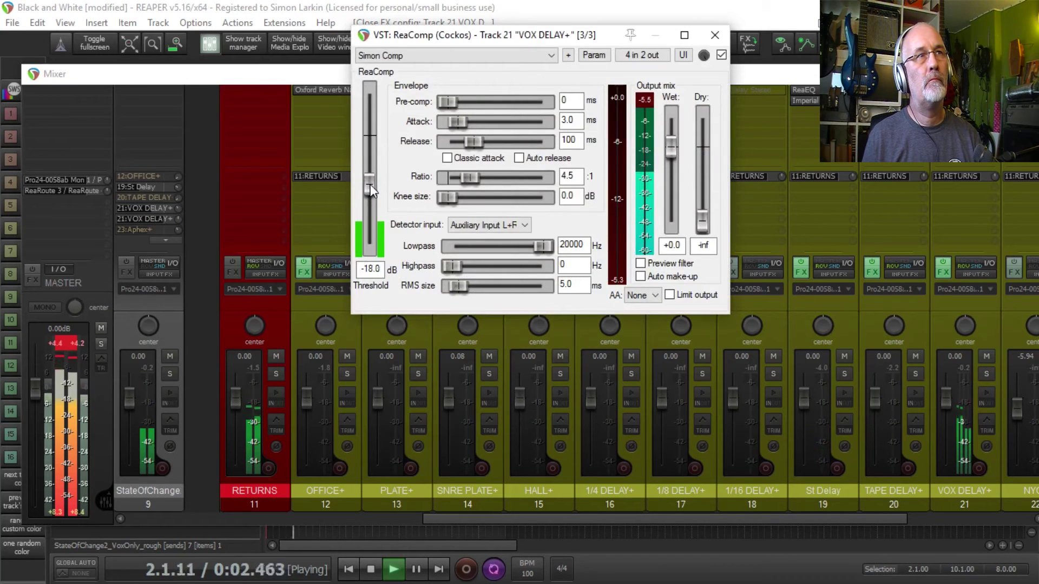
{"action": "left_click_drag", "start_coordinate": [369, 183], "coordinate": [374, 199]}
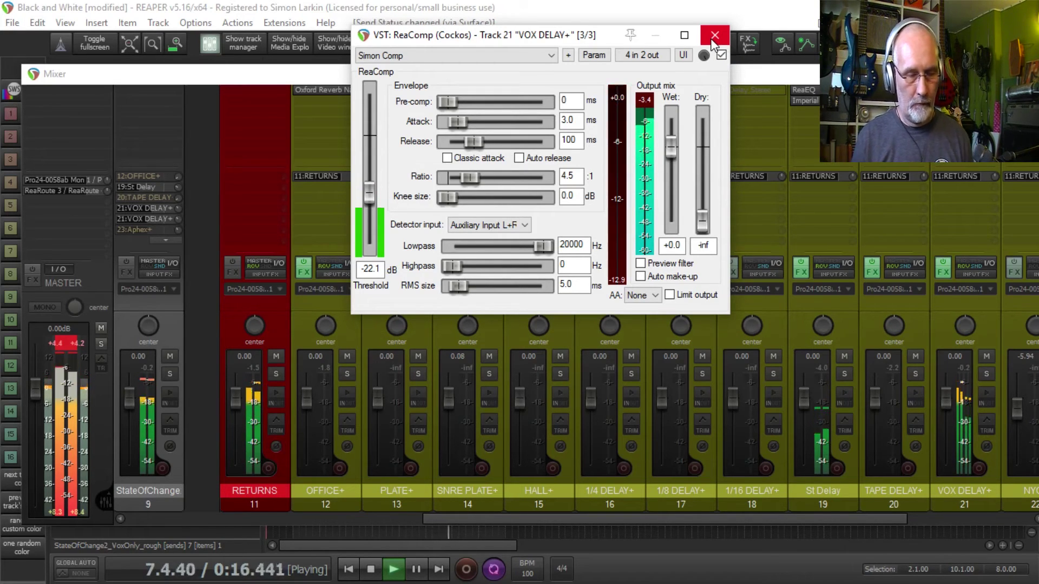
Bypass and re-enable the ReaComp on VOX DELAY+ during playback to compare the delay with and without ducking
{"action": "left_click", "coordinate": [955, 111], "text": "shift"}
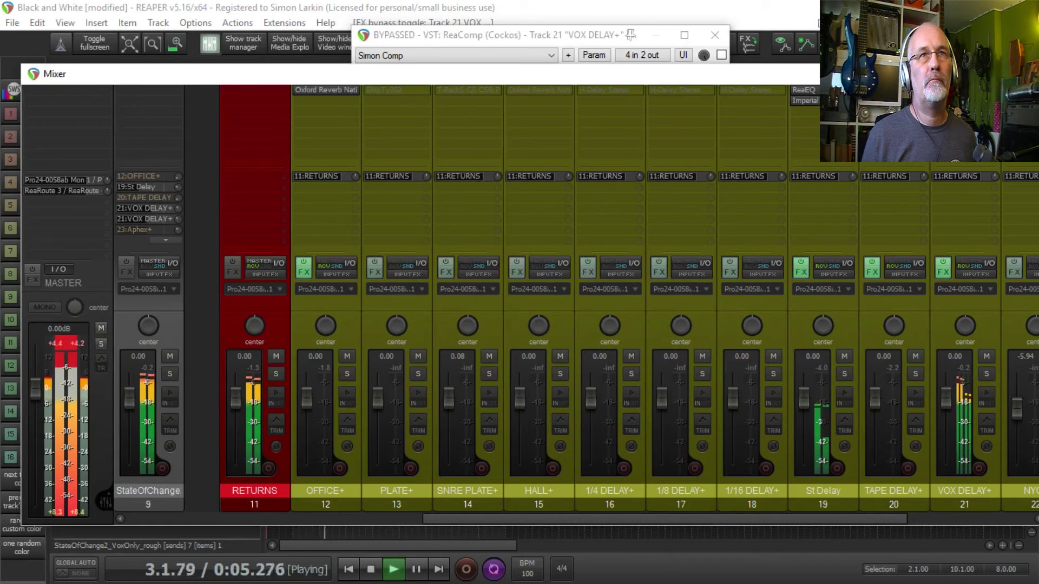
{"action": "left_click", "coordinate": [722, 55]}
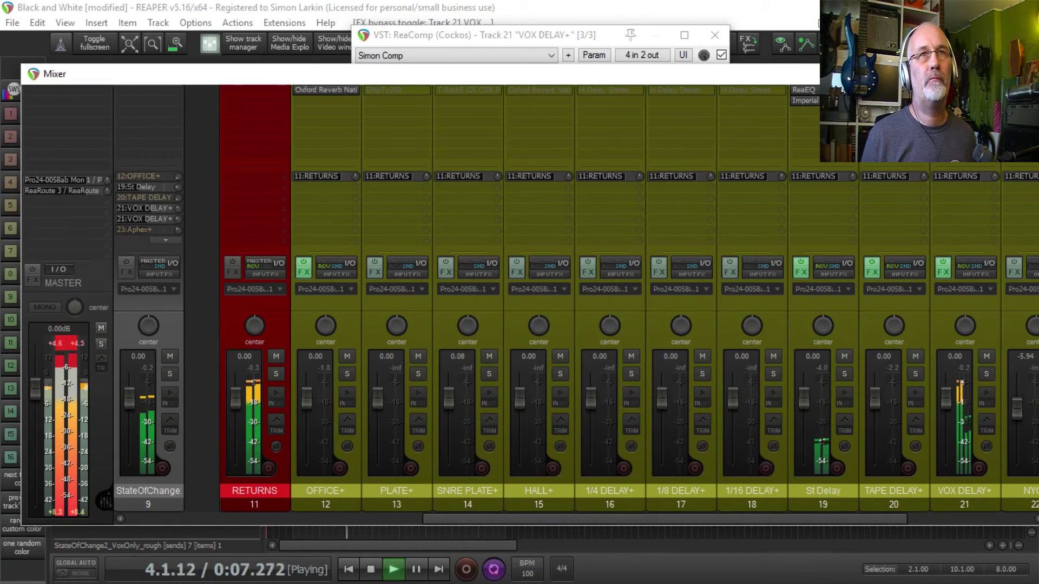
{"action": "left_click", "coordinate": [722, 41]}
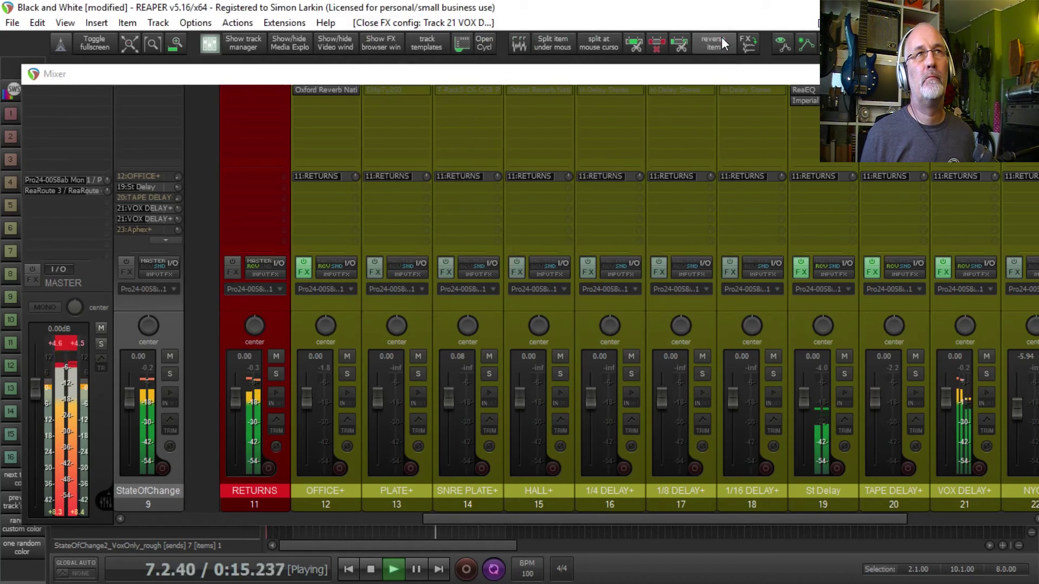
Set the threshold of the ReaComp on VOX DELAY+ to -37.5 dB for stronger ducking
{"action": "left_click", "coordinate": [963, 112]}
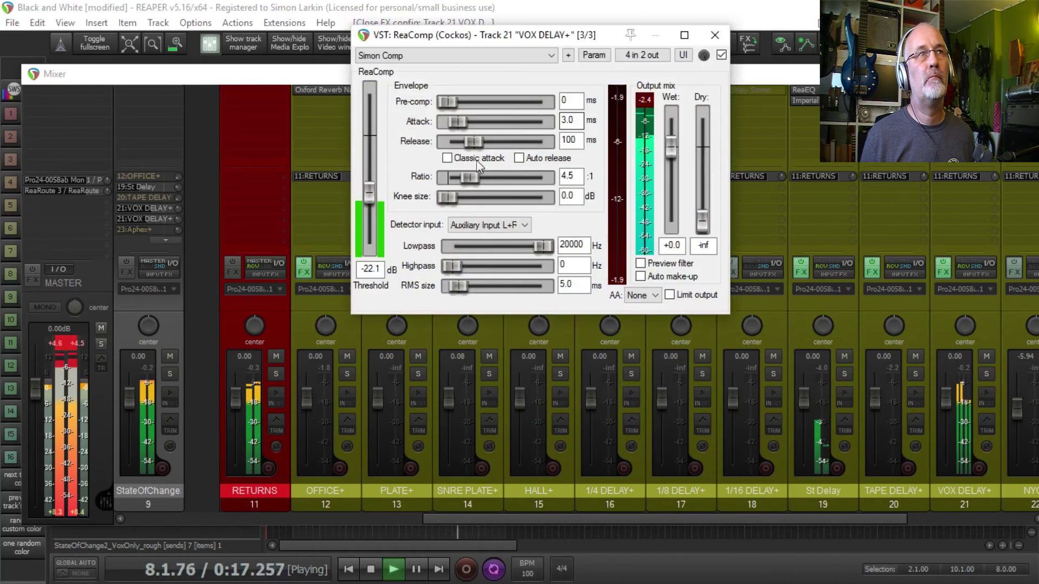
{"action": "left_click_drag", "start_coordinate": [369, 194], "coordinate": [372, 221]}
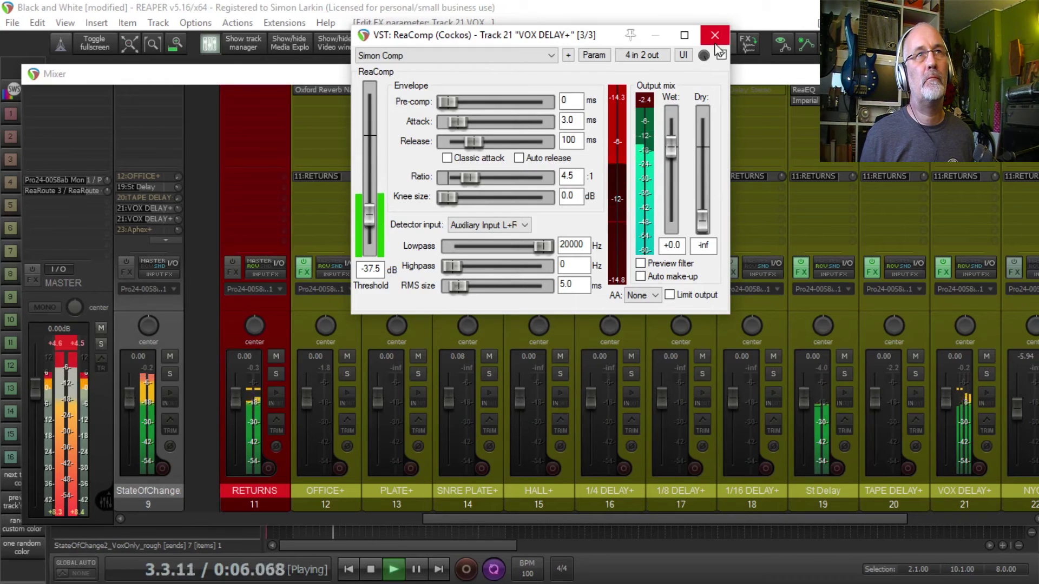
Stop playback and close the ReaComp window of VOX DELAY+
{"action": "key", "text": "space"}
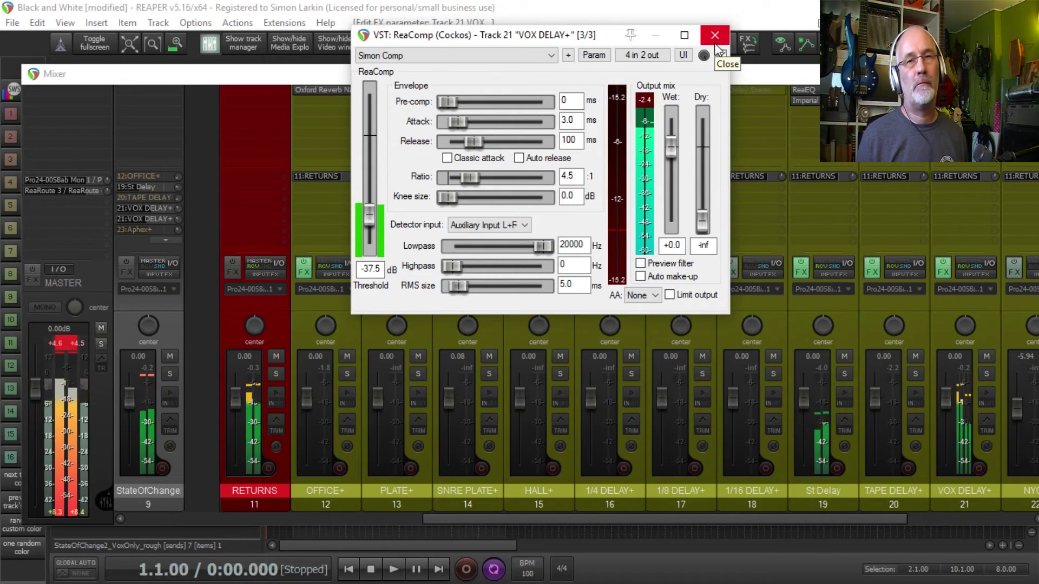
{"action": "left_click", "coordinate": [717, 45]}
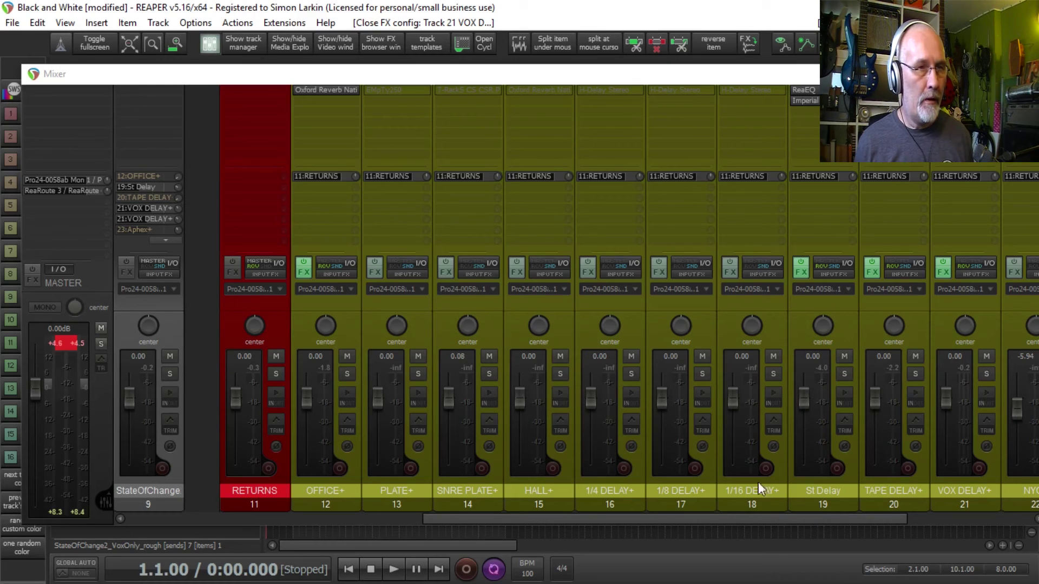
Examine the ReaEQ high-pass and HeadCrusherFREE settings in the Aphex+ return's effects chain
{"action": "left_click_drag", "start_coordinate": [744, 518], "coordinate": [957, 544]}
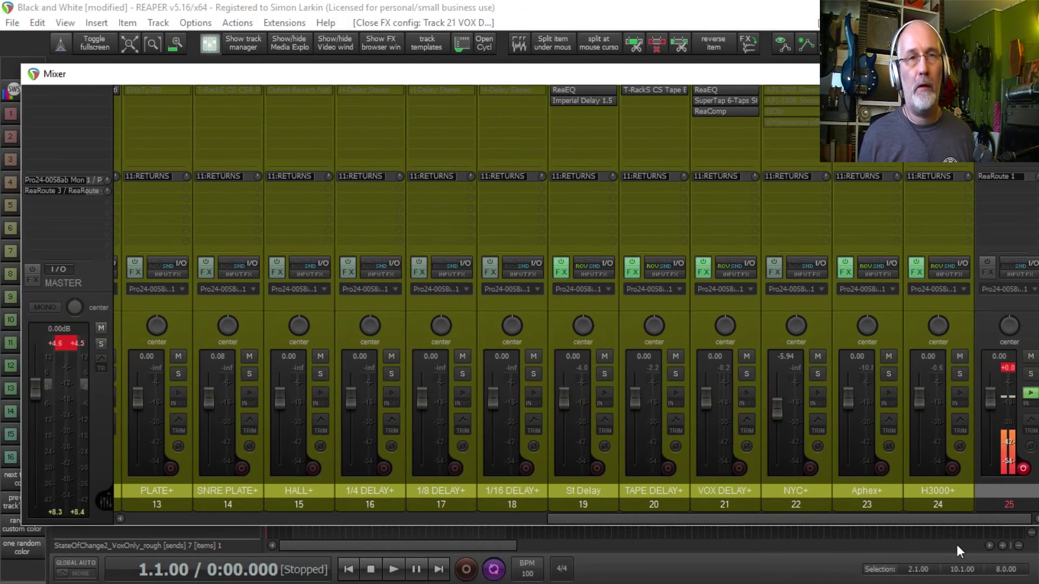
{"action": "left_click", "coordinate": [892, 463]}
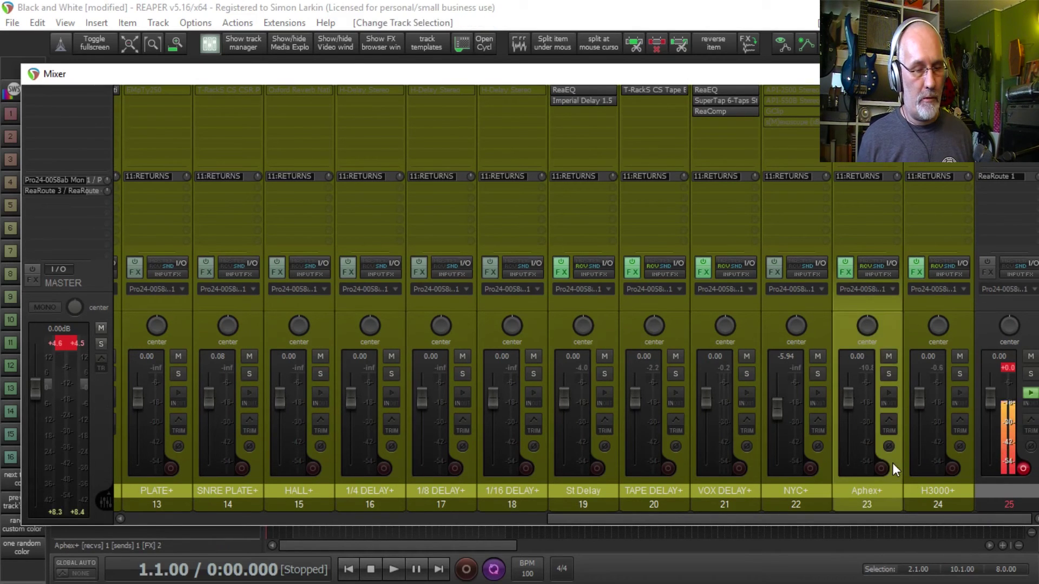
{"action": "left_click_drag", "start_coordinate": [681, 517], "coordinate": [573, 523]}
{"action": "left_click", "coordinate": [135, 490]}
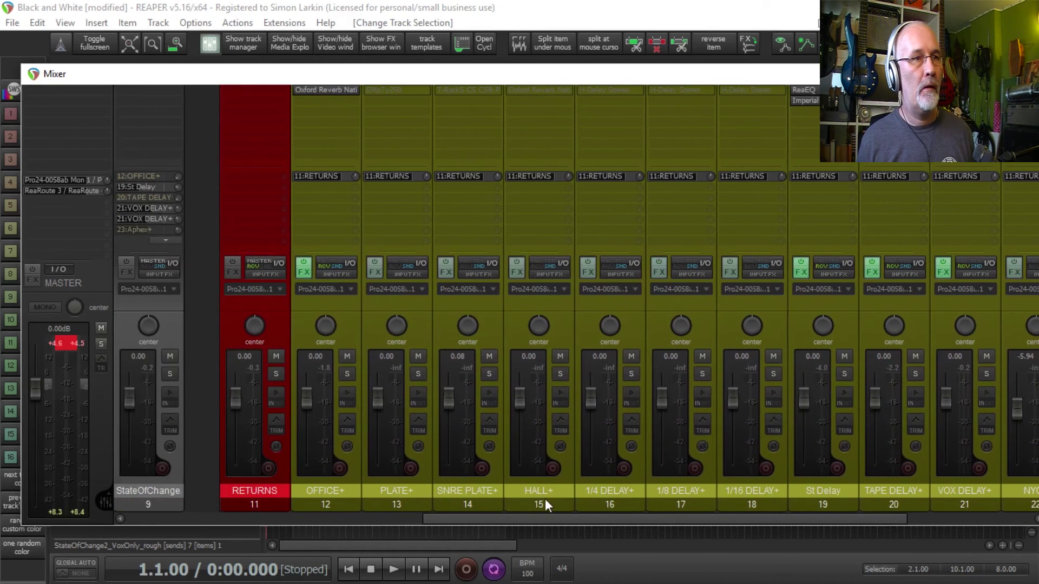
{"action": "left_click_drag", "start_coordinate": [551, 517], "coordinate": [710, 523]}
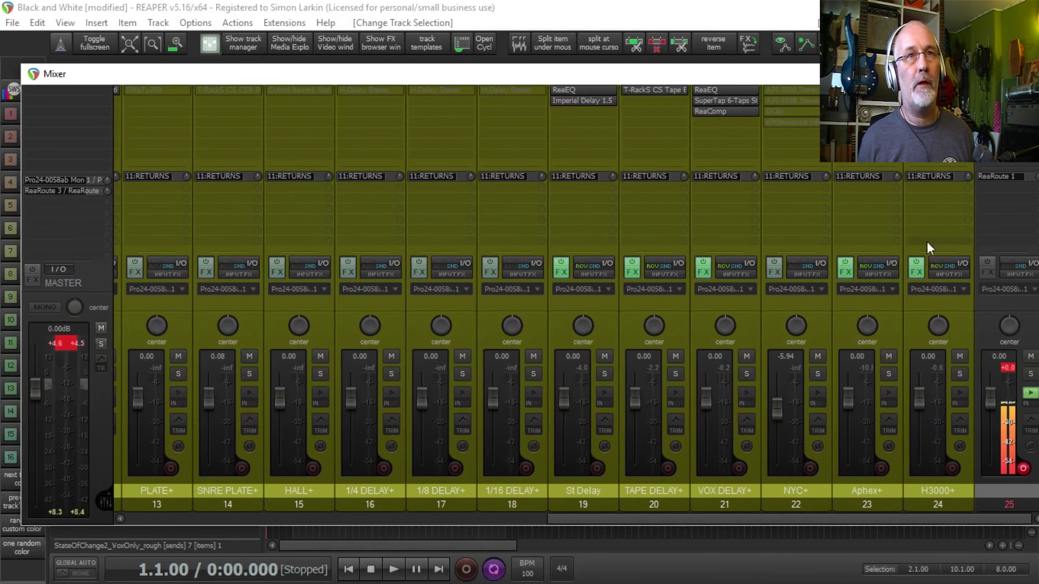
{"action": "left_click", "coordinate": [846, 272]}
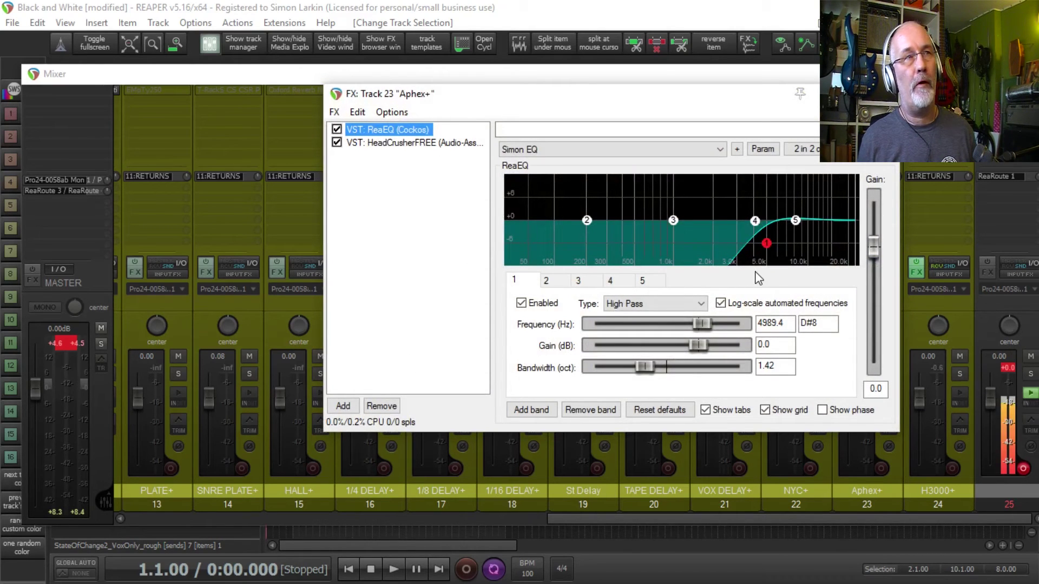
{"action": "left_click", "coordinate": [415, 144]}
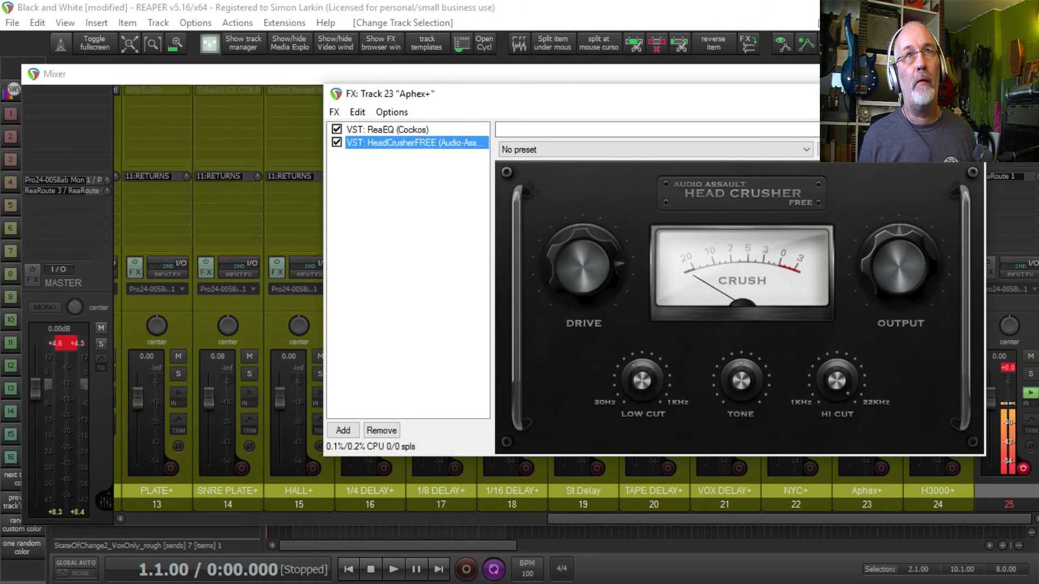
{"action": "left_click", "coordinate": [972, 94]}
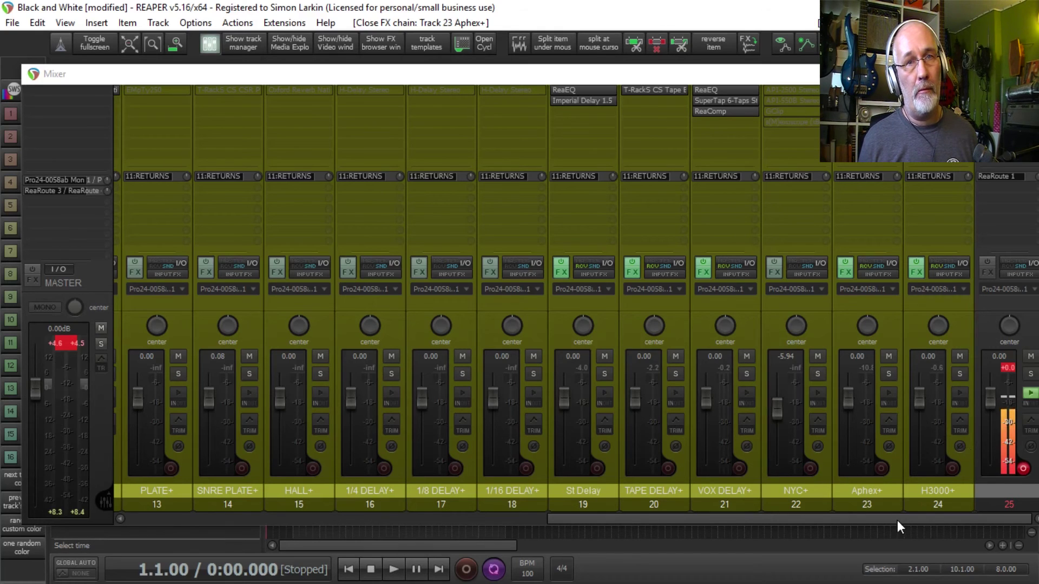
Play the StateOfChange vocal to audition its send to the Aphex+ return, and stop playback
{"action": "left_click_drag", "start_coordinate": [894, 518], "coordinate": [772, 524]}
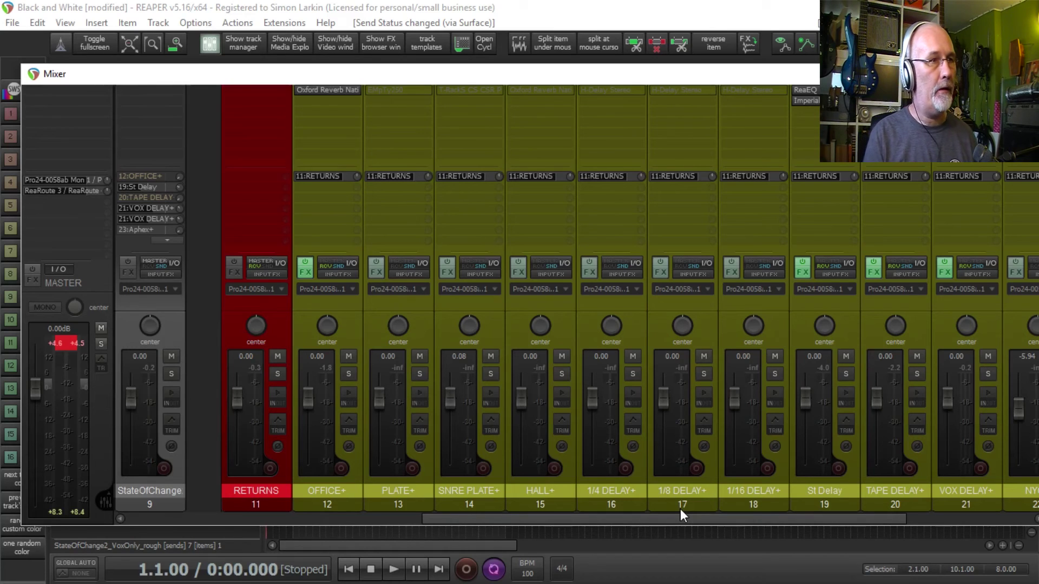
{"action": "key", "text": "space"}
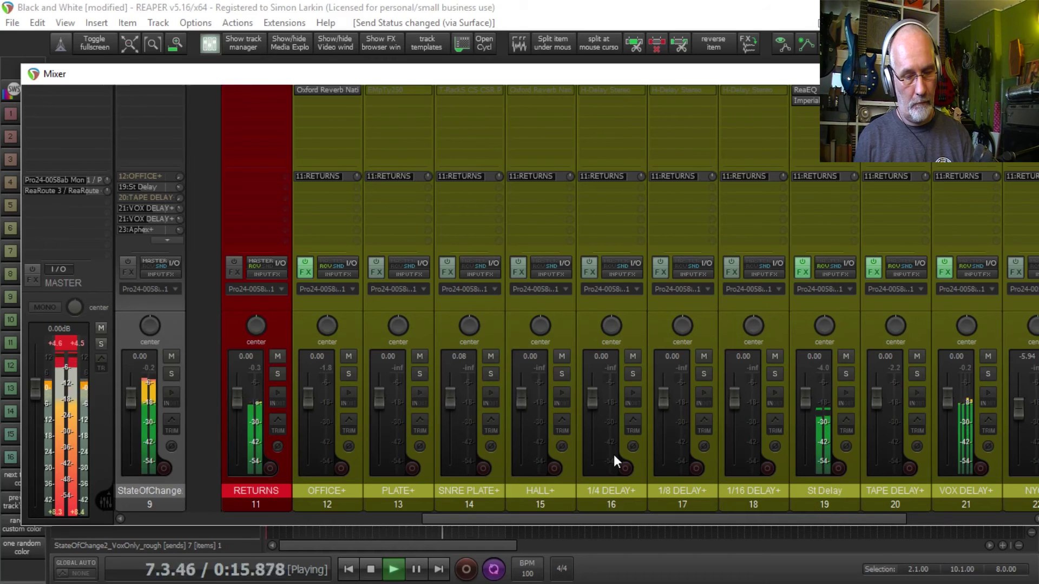
{"action": "key", "text": "space"}
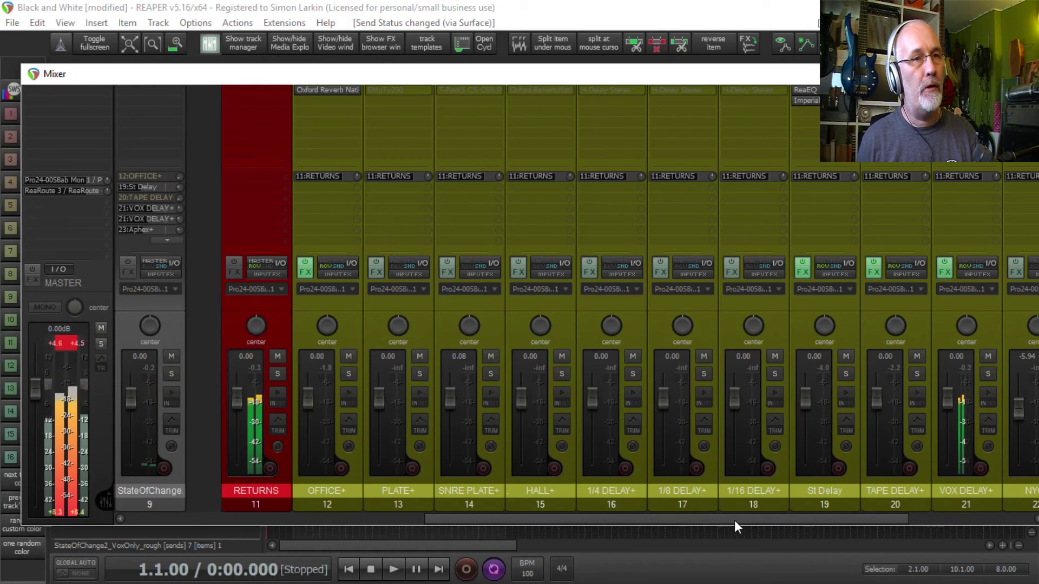
Examine the Little MicroShift settings on the H3000+ return and close the plugin window
{"action": "left_click_drag", "start_coordinate": [735, 521], "coordinate": [882, 519]}
{"action": "left_click", "coordinate": [969, 470]}
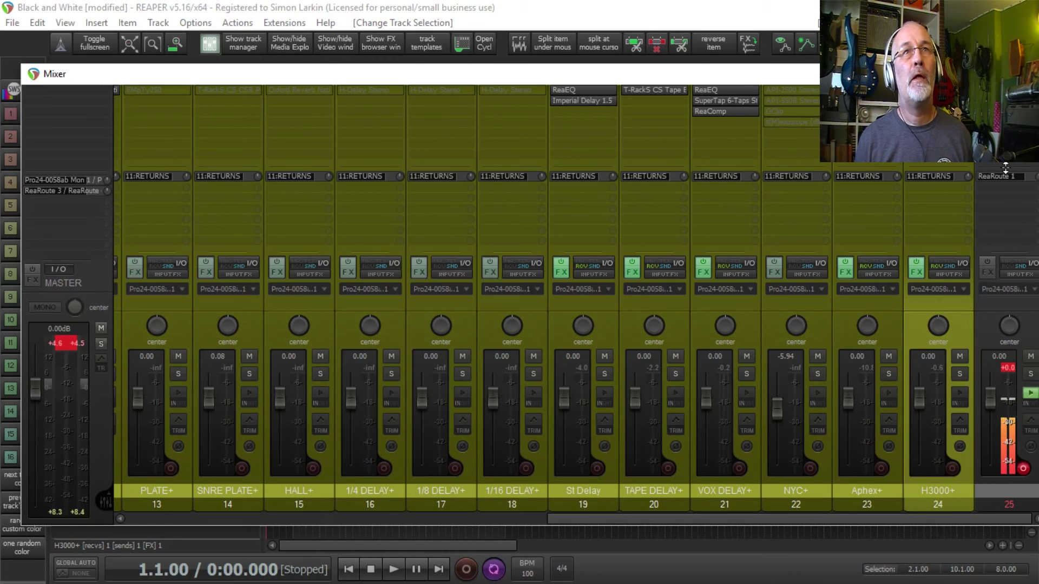
{"action": "left_click", "coordinate": [939, 90]}
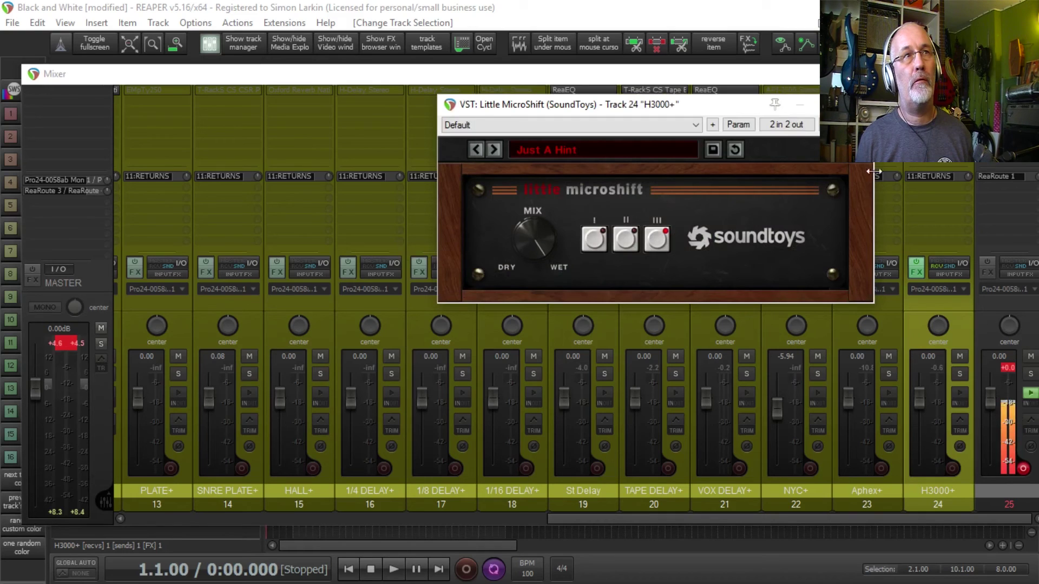
{"action": "left_click", "coordinate": [861, 104]}
Select the StateOfChange track and play the vocal to audition its effect sends, resetting the master peak meter during playback
{"action": "left_click_drag", "start_coordinate": [854, 519], "coordinate": [638, 522]}
{"action": "left_click", "coordinate": [352, 462]}
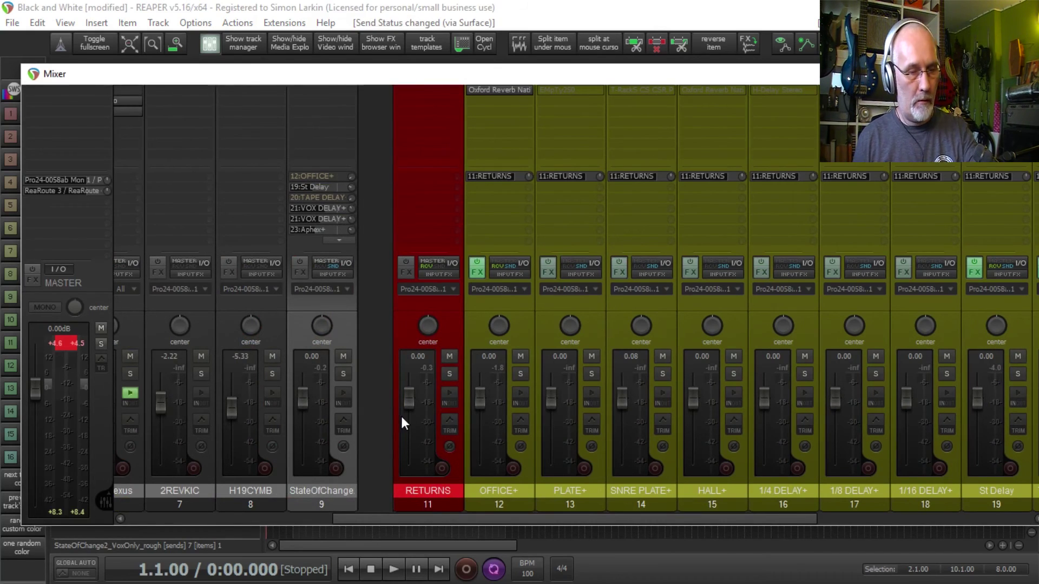
{"action": "key", "text": "space"}
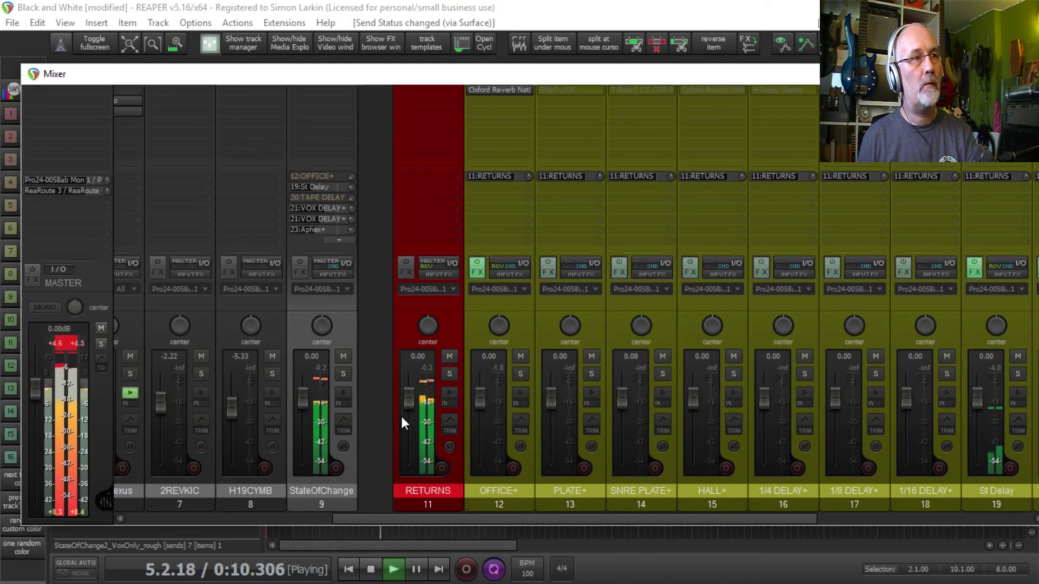
{"action": "left_click", "coordinate": [65, 346]}
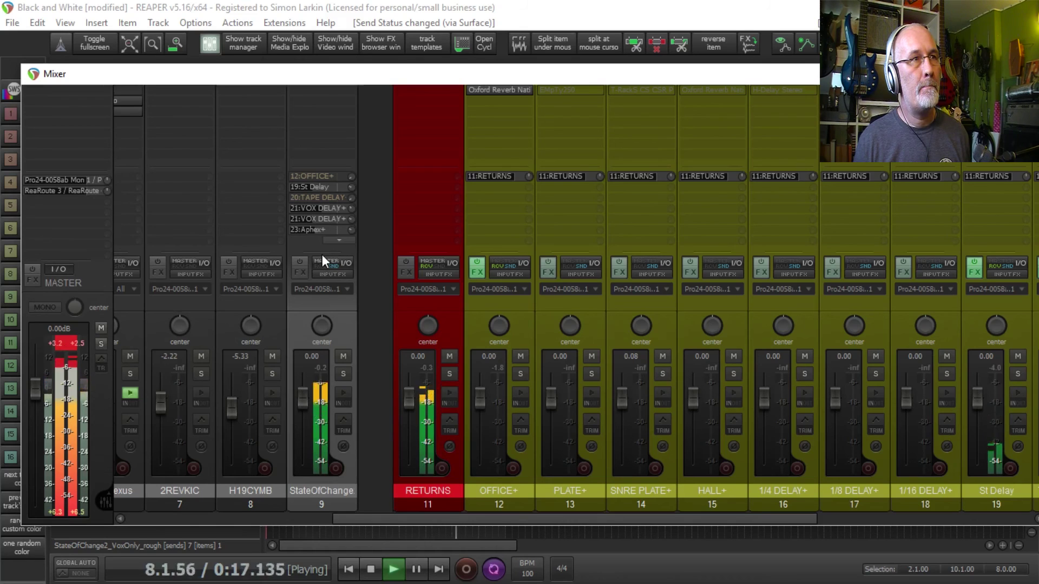
{"action": "key", "text": "space"}
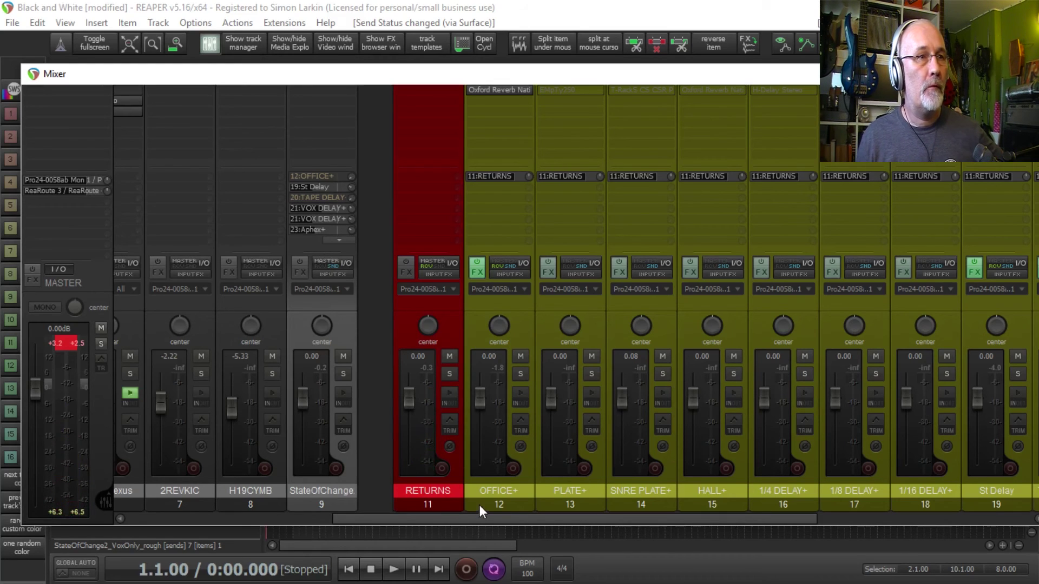
Add a send from the VOX DELAY+ return to HALL+ and enable the HALL+ effects chain
{"action": "left_click_drag", "start_coordinate": [505, 519], "coordinate": [694, 567]}
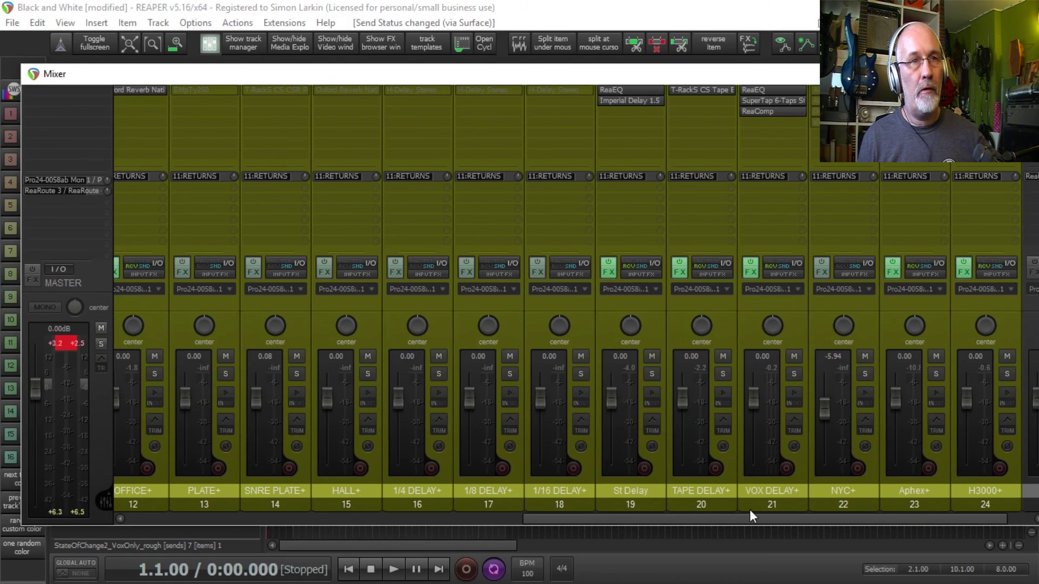
{"action": "left_click_drag", "start_coordinate": [753, 520], "coordinate": [713, 523]}
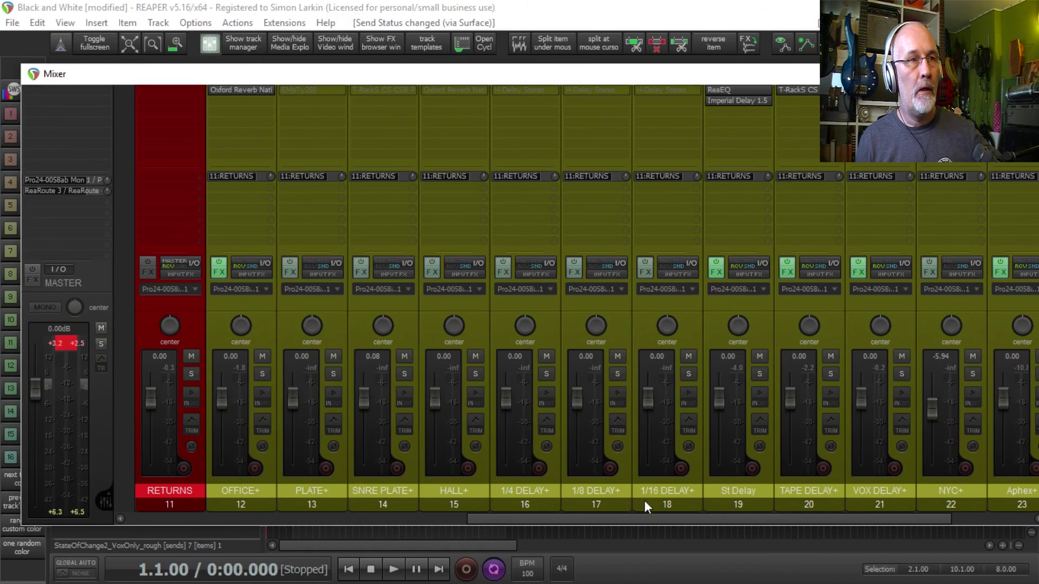
{"action": "left_click_drag", "start_coordinate": [676, 517], "coordinate": [765, 519]}
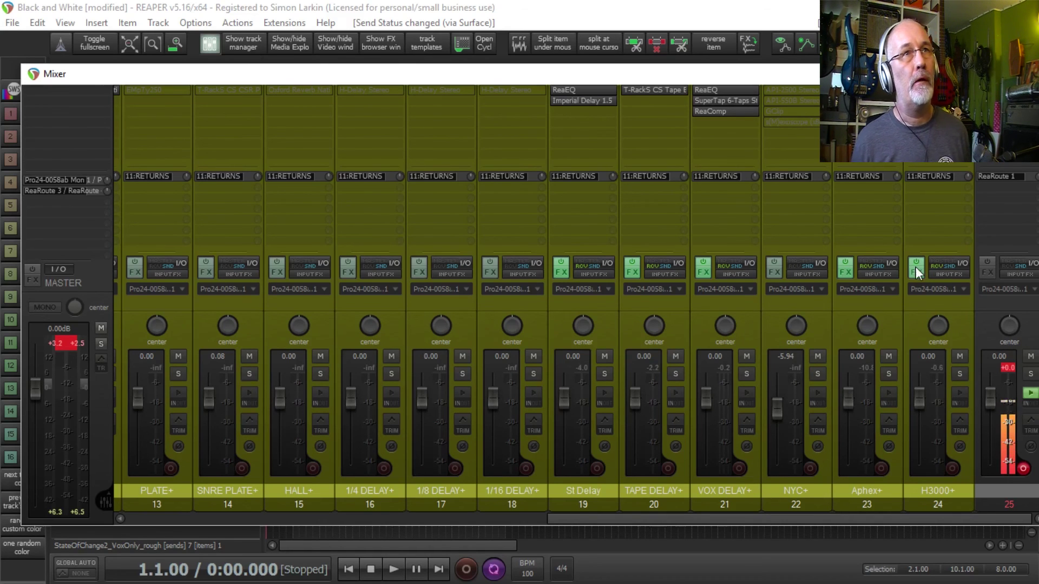
{"action": "left_click_drag", "start_coordinate": [790, 515], "coordinate": [703, 516]}
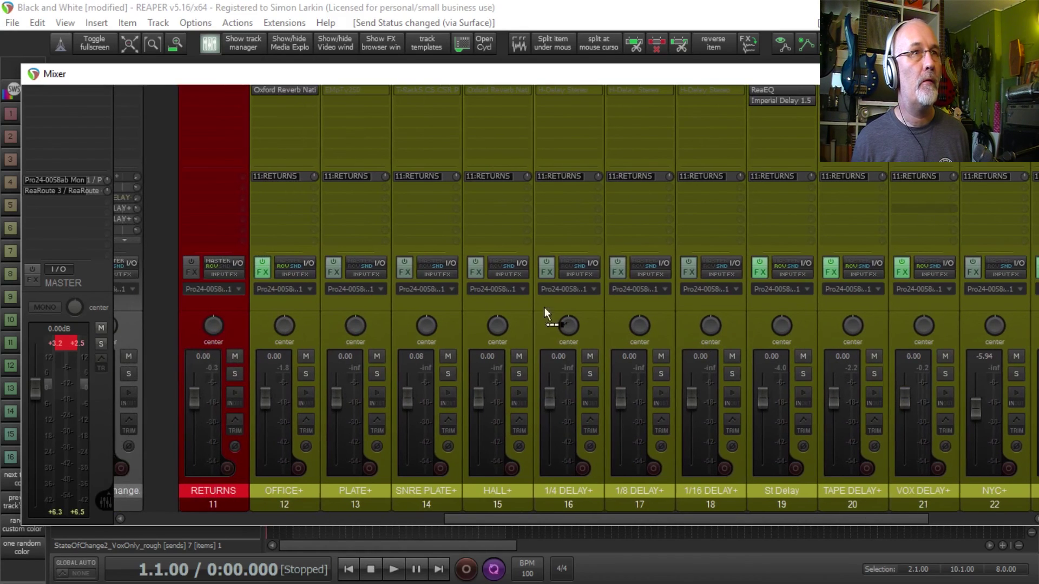
{"action": "left_click_drag", "start_coordinate": [486, 192], "coordinate": [486, 192]}
{"action": "left_click", "coordinate": [476, 261]}
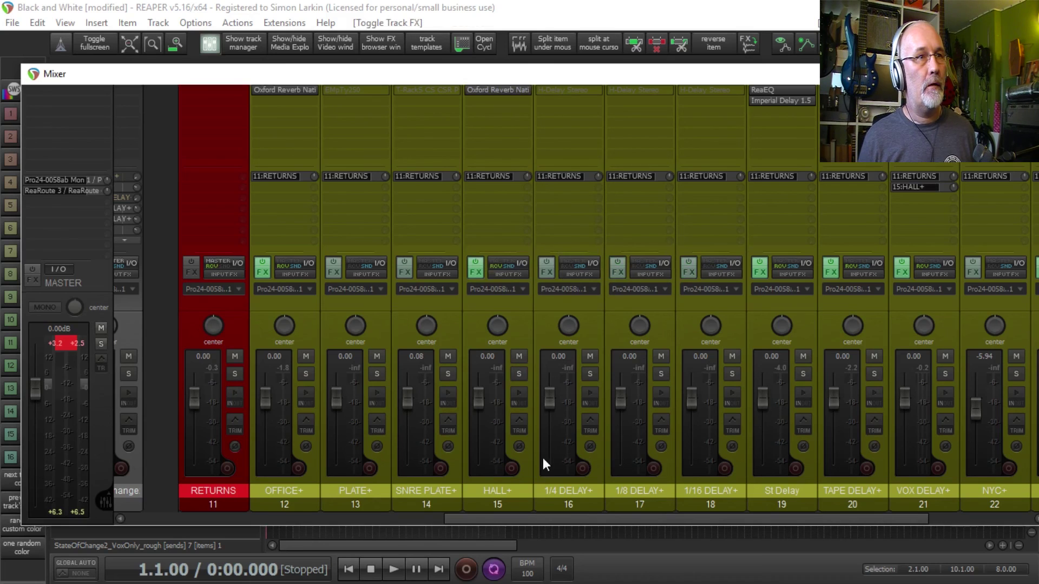
Pull the HALL+ return's volume down to -inf, start playback and gradually raise it to -1.41 dB
{"action": "left_click_drag", "start_coordinate": [479, 400], "coordinate": [492, 520]}
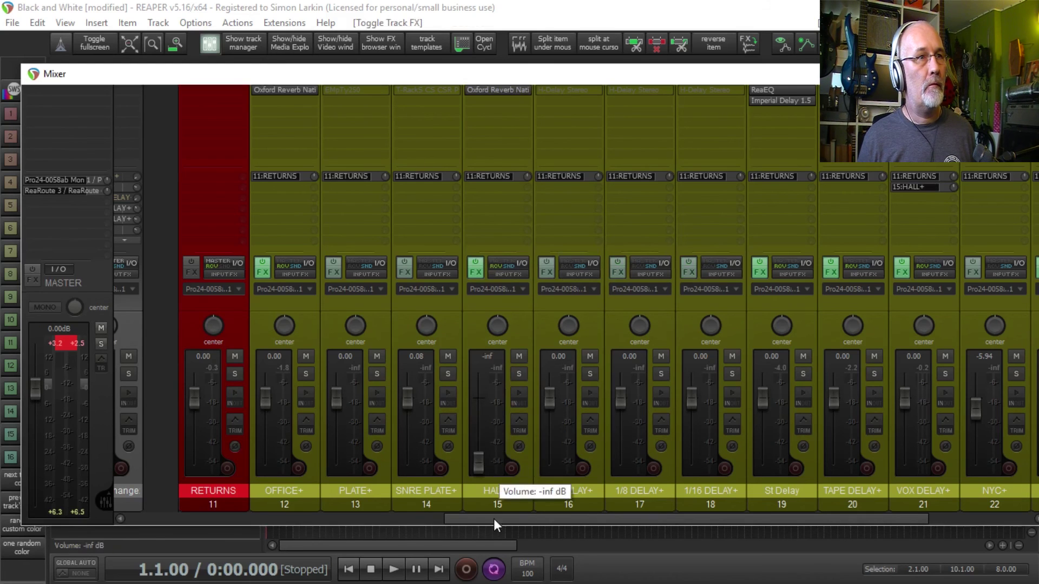
{"action": "left_click", "coordinate": [523, 479]}
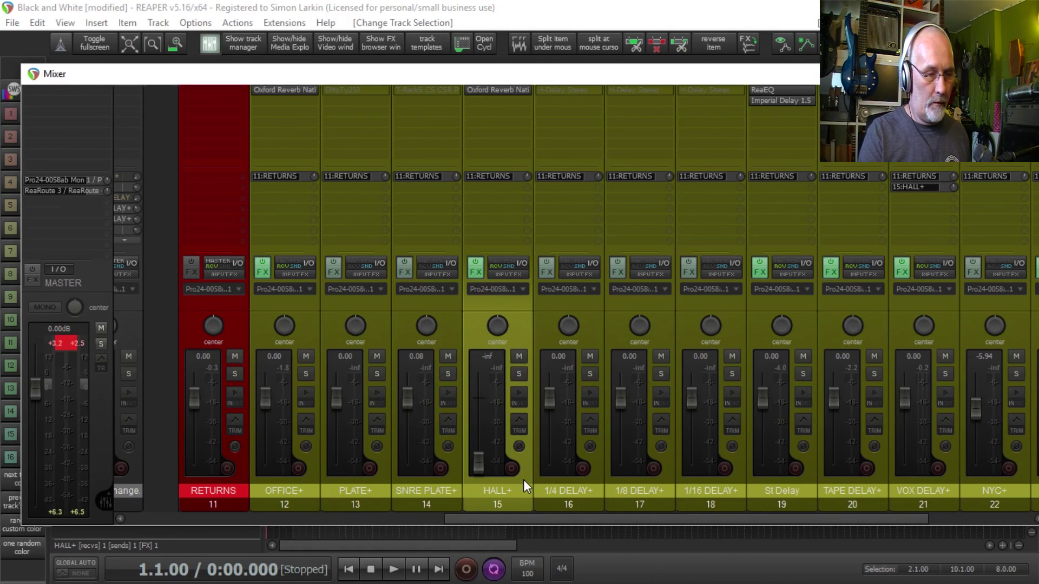
{"action": "key", "text": "space"}
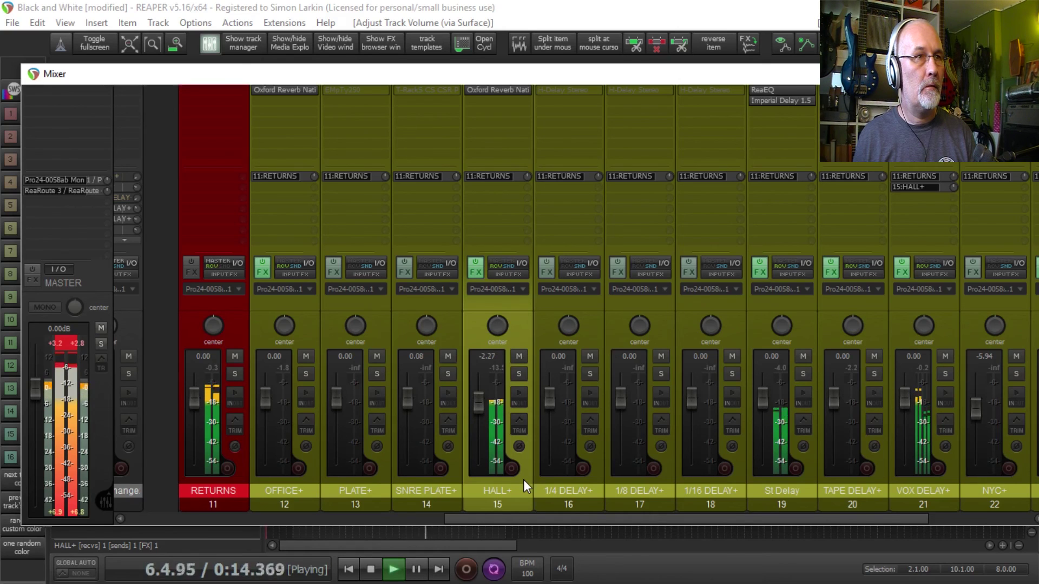
Mute and unmute HALL+ during playback to compare the delay with and without reverb, and raise its volume to -0.47 dB
{"action": "left_click", "coordinate": [519, 356]}
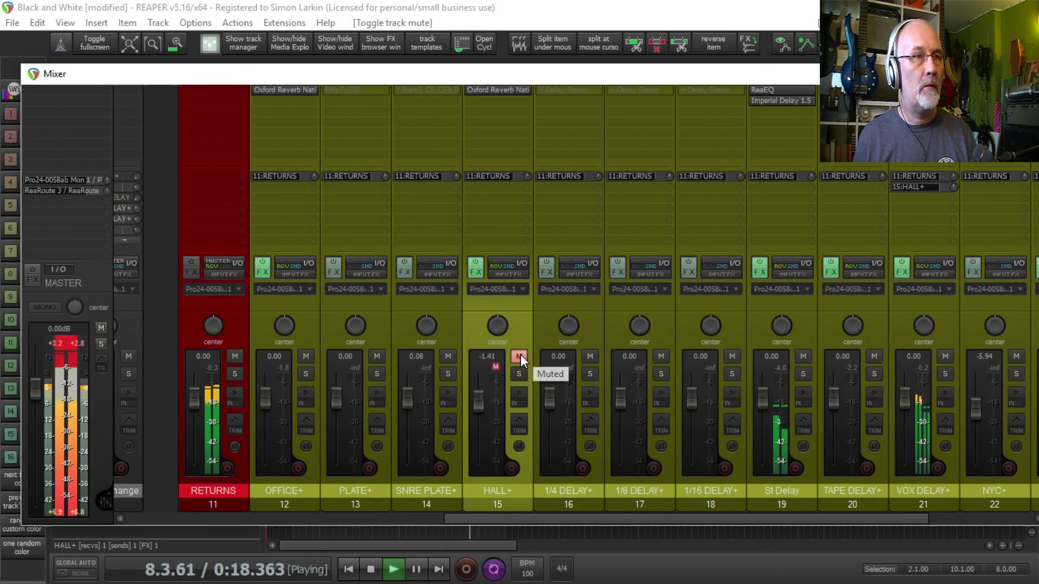
{"action": "left_click", "coordinate": [520, 357]}
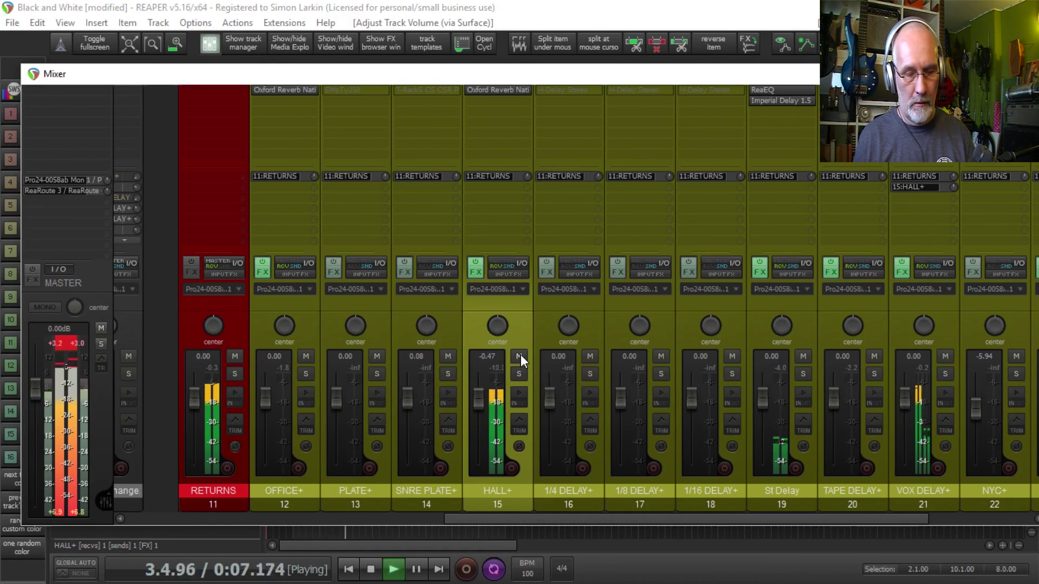
{"action": "key", "text": "space"}
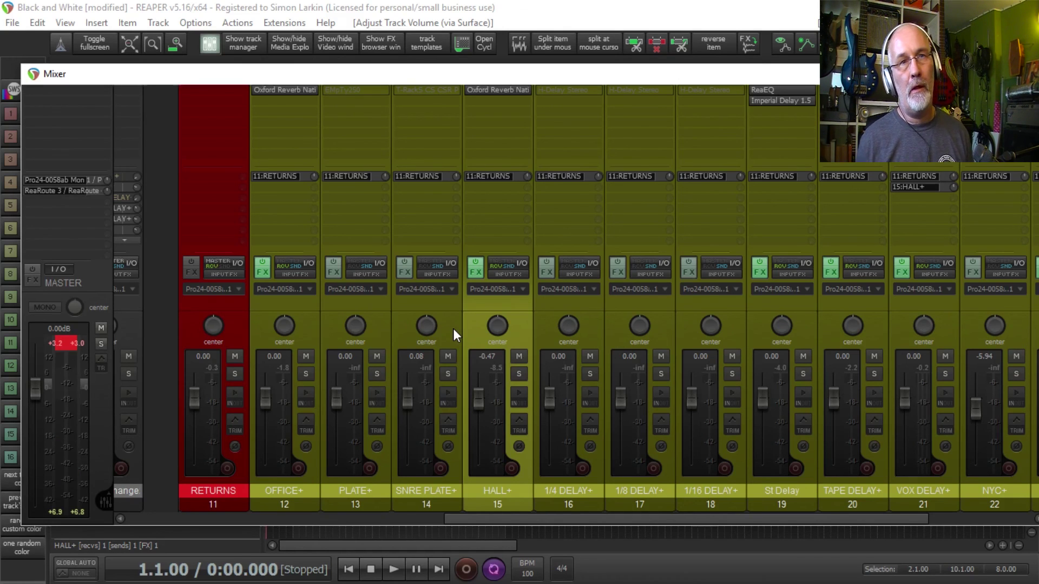
{"action": "left_click_drag", "start_coordinate": [685, 520], "coordinate": [799, 527]}
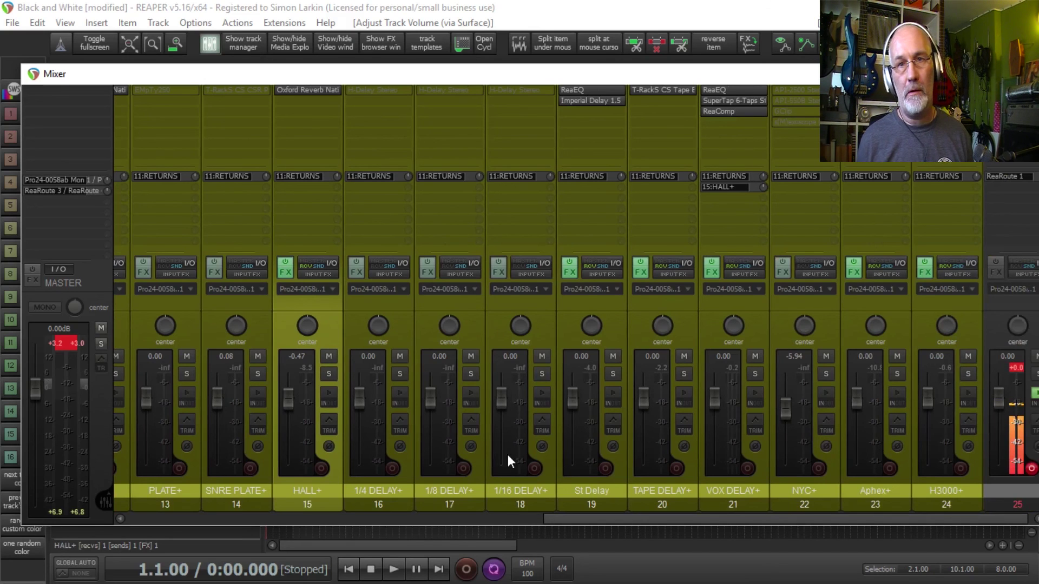
{"action": "left_click_drag", "start_coordinate": [649, 520], "coordinate": [557, 522]}
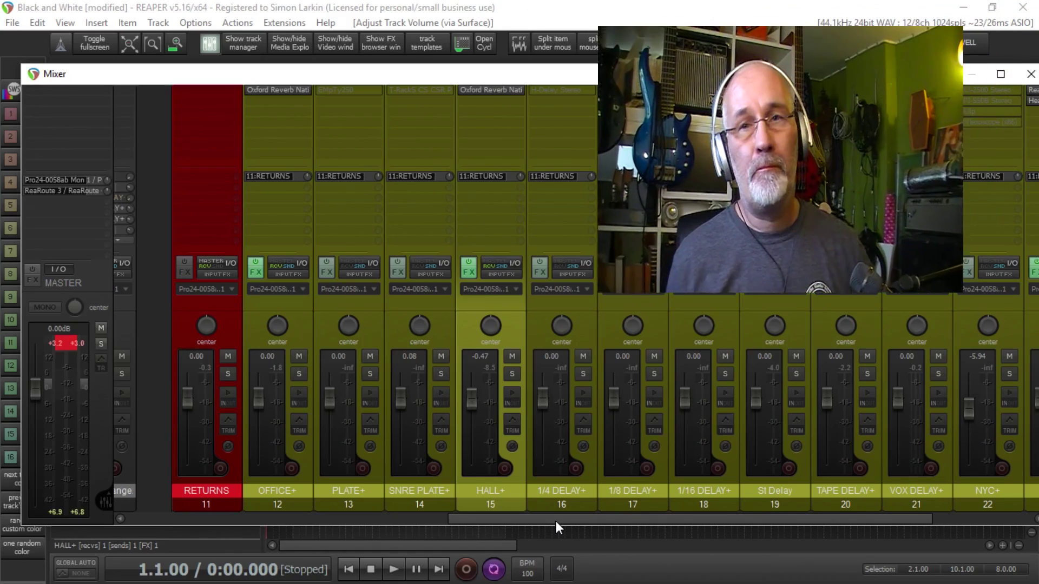